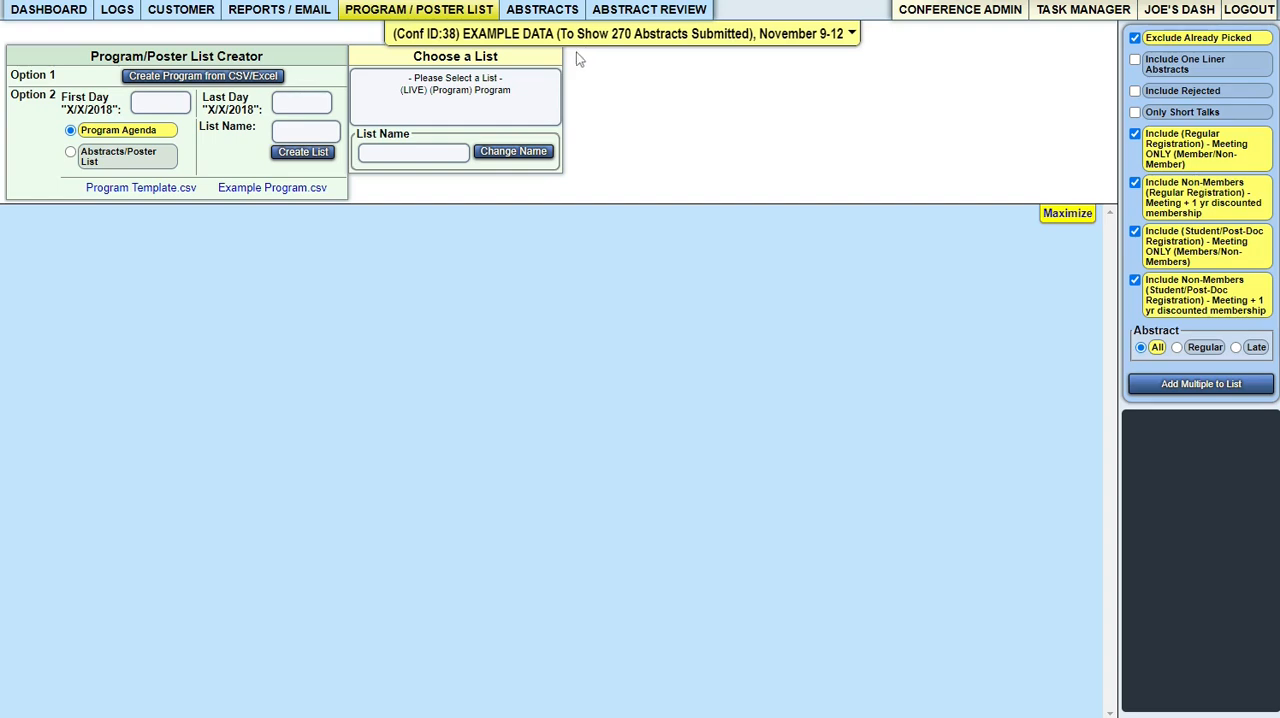
- Set the new list's first day to 5/25/2023 and its last day to 5/26/2023
left_click(166, 105)
type("5/25/2023")
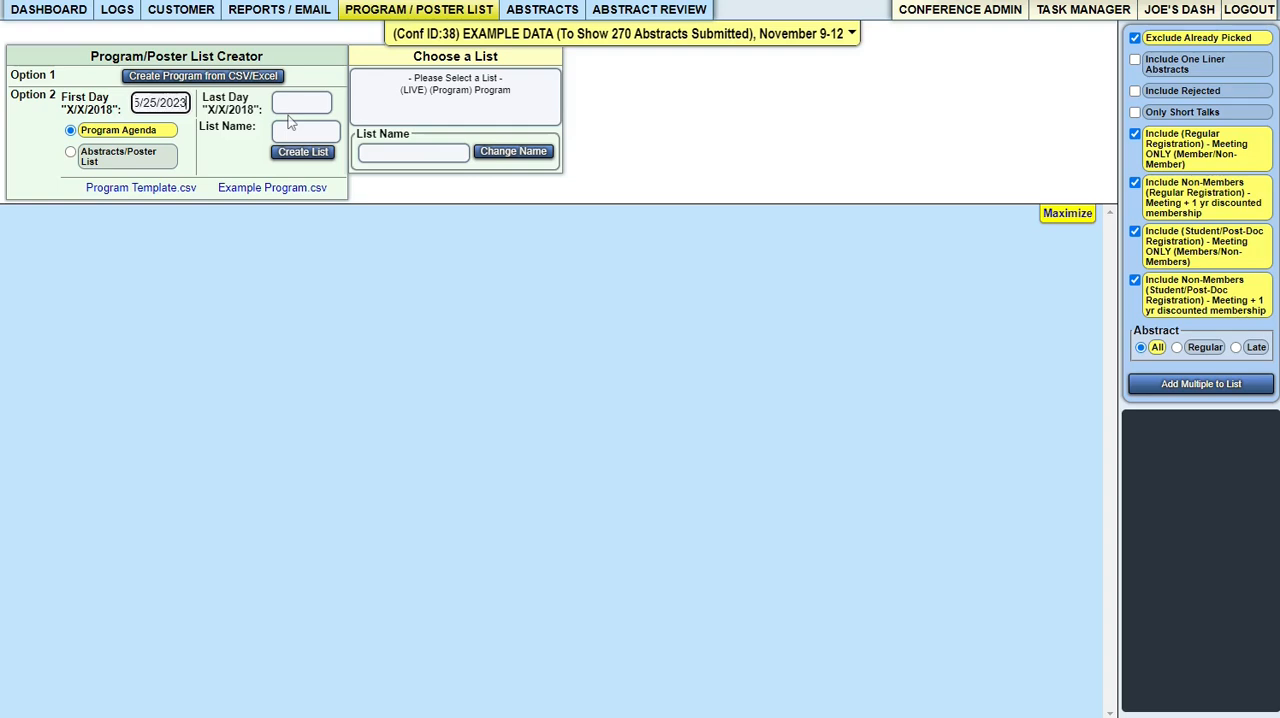
key("Tab")
type("5/")
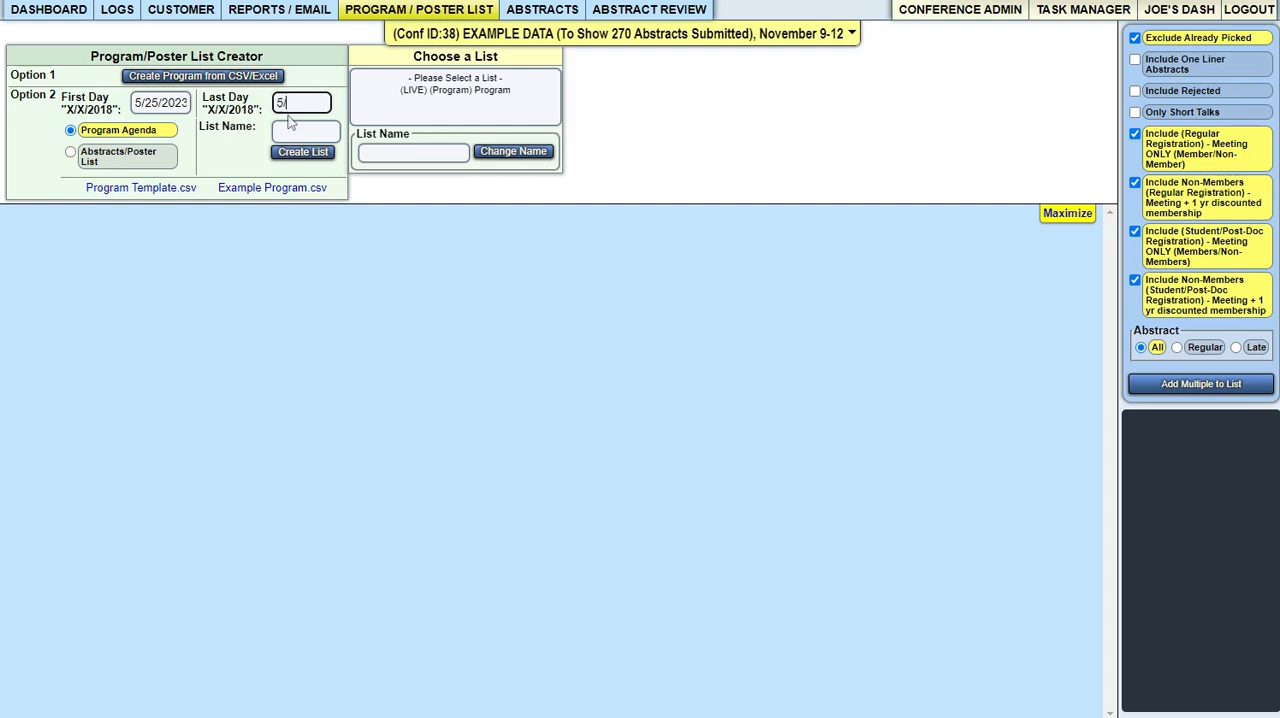
type("26/2023")
left_click(290, 121)
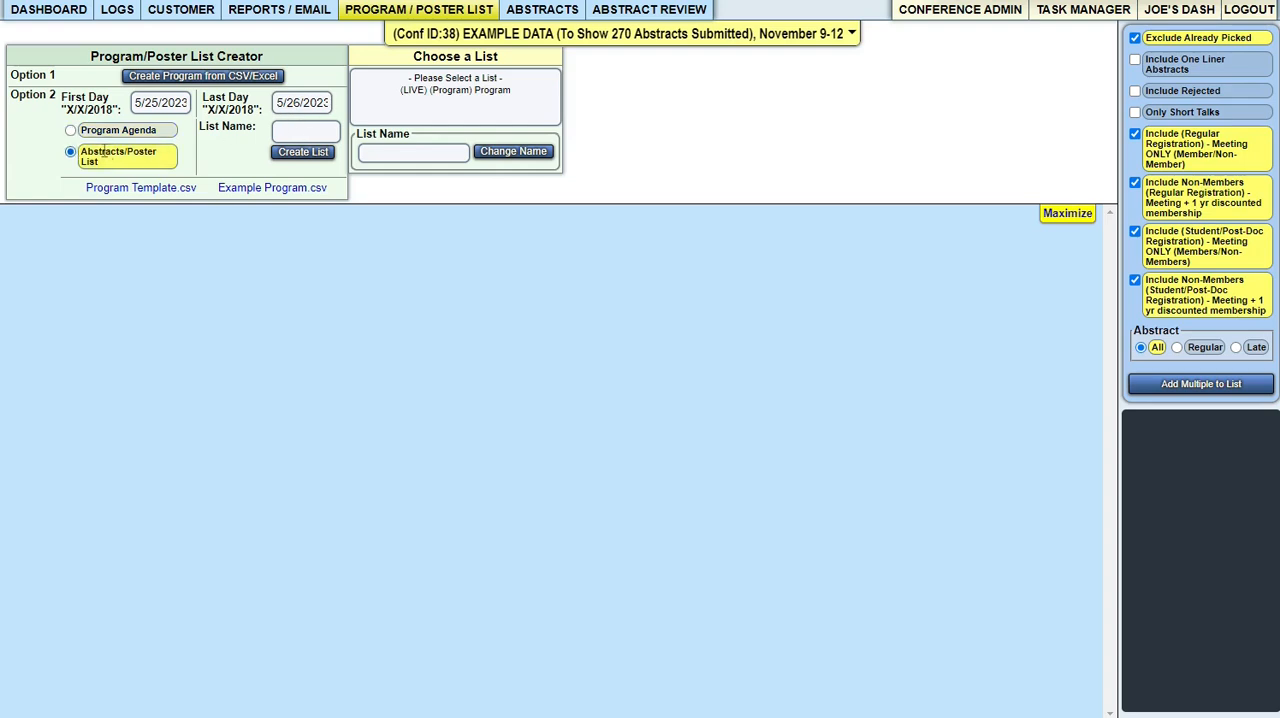
- Create an Abstracts/Poster List named "Posters 2023"
left_click(104, 151)
left_click(296, 129)
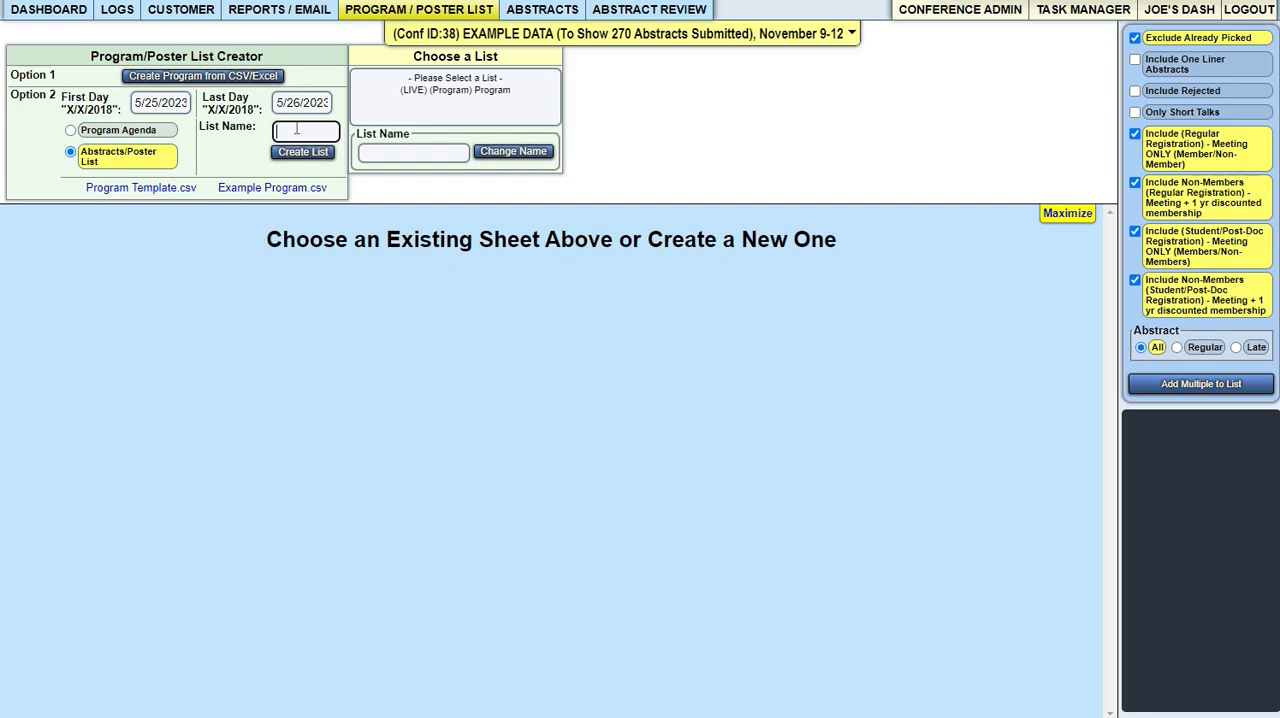
type("Posters 2023")
left_click(310, 155)
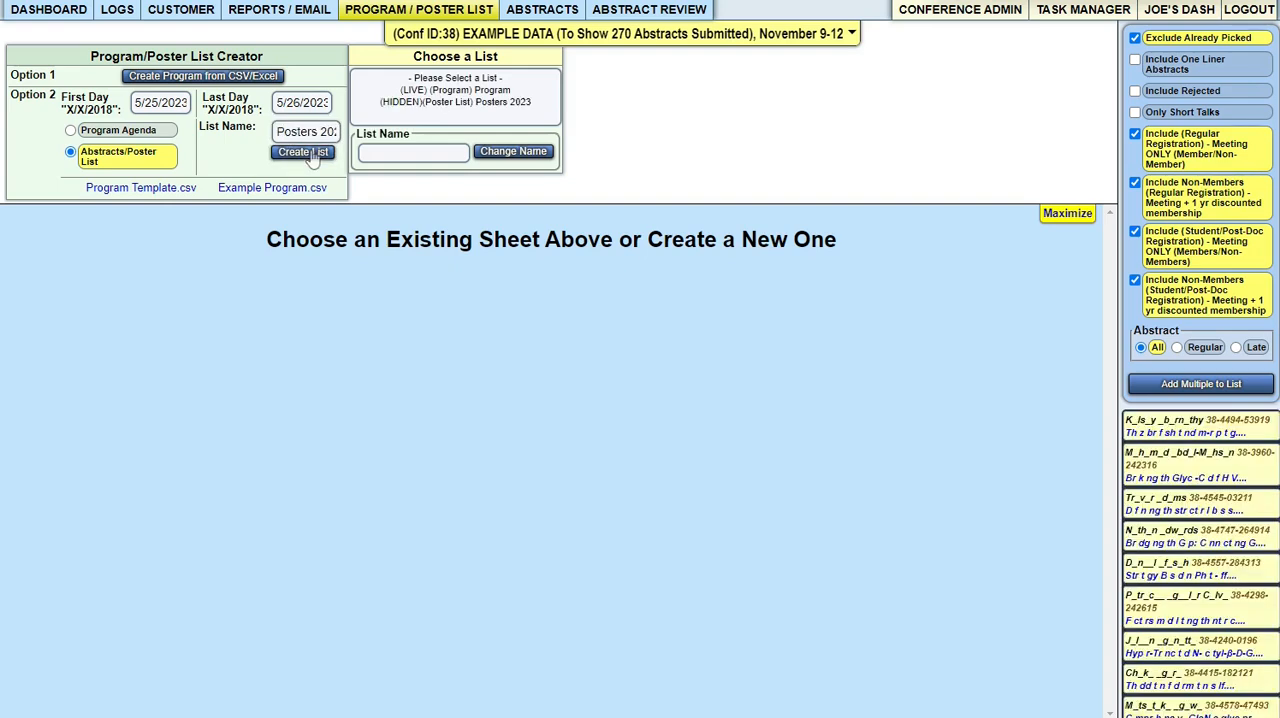
- Open the Posters 2023 list and add all the checked people to 5/25/2023
left_click(452, 104)
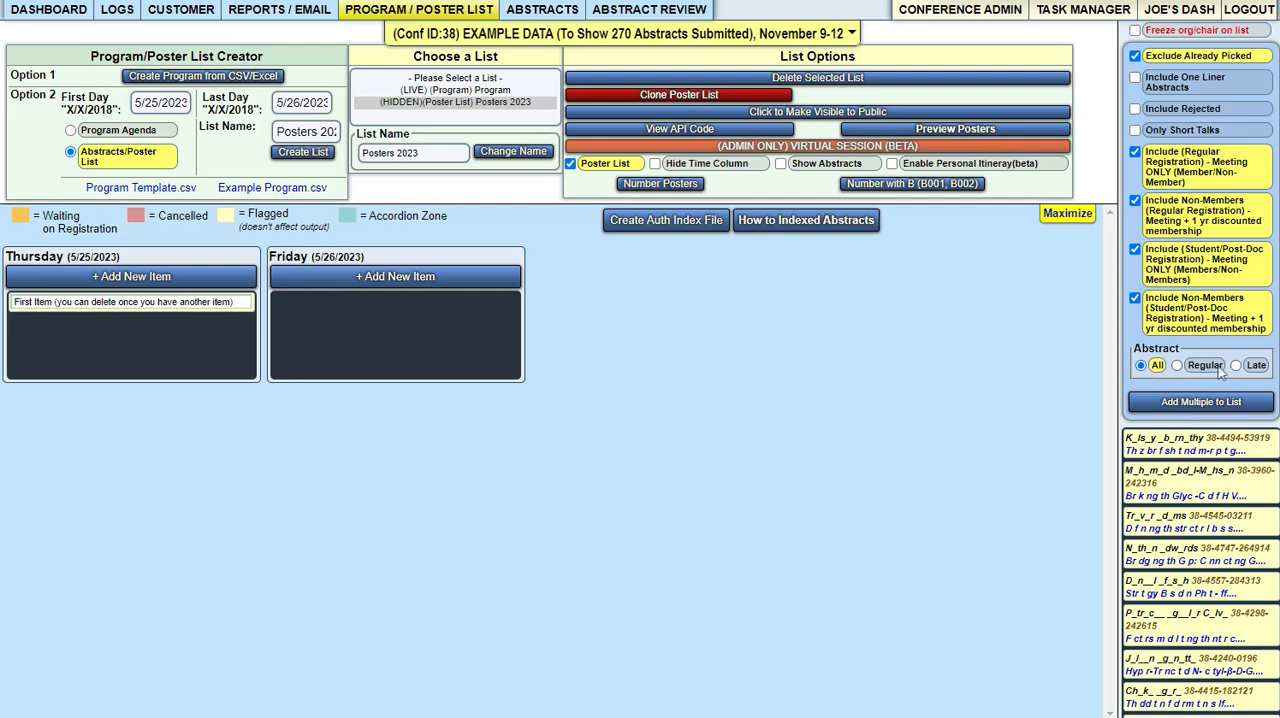
left_click(1183, 405)
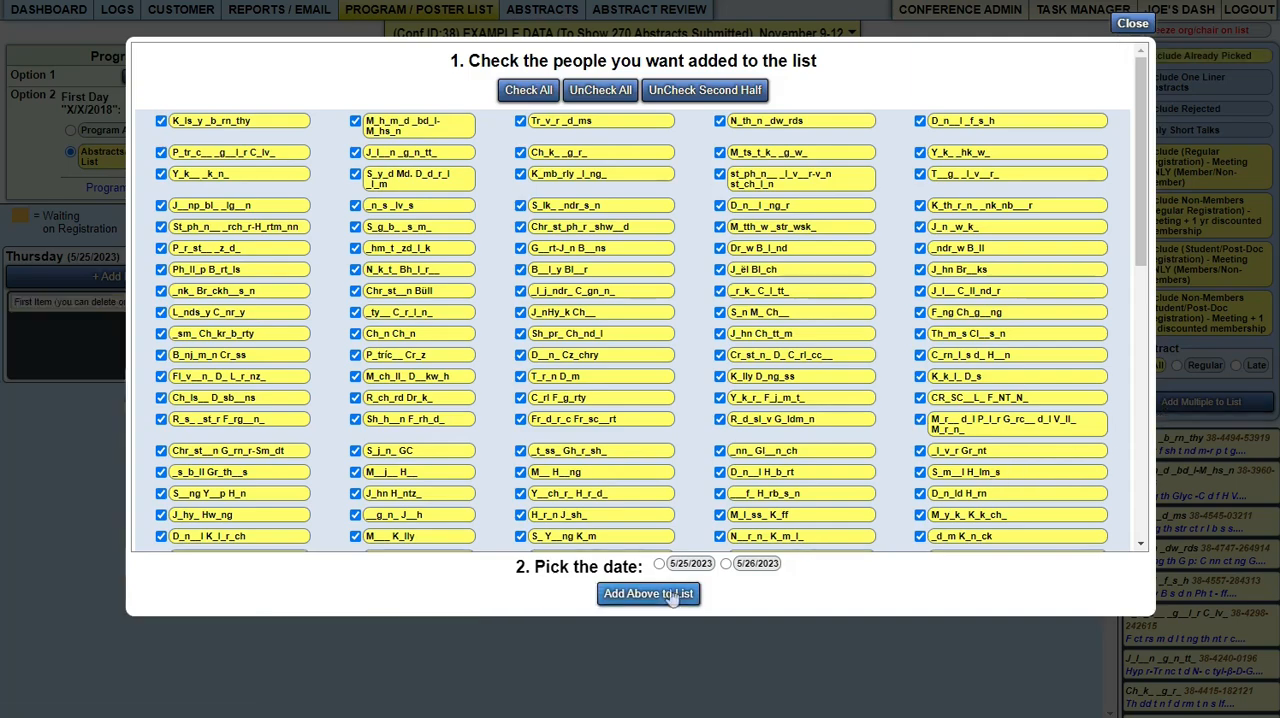
scroll(1141, 124, "down", 1)
left_click_drag(1141, 124, 1148, 86)
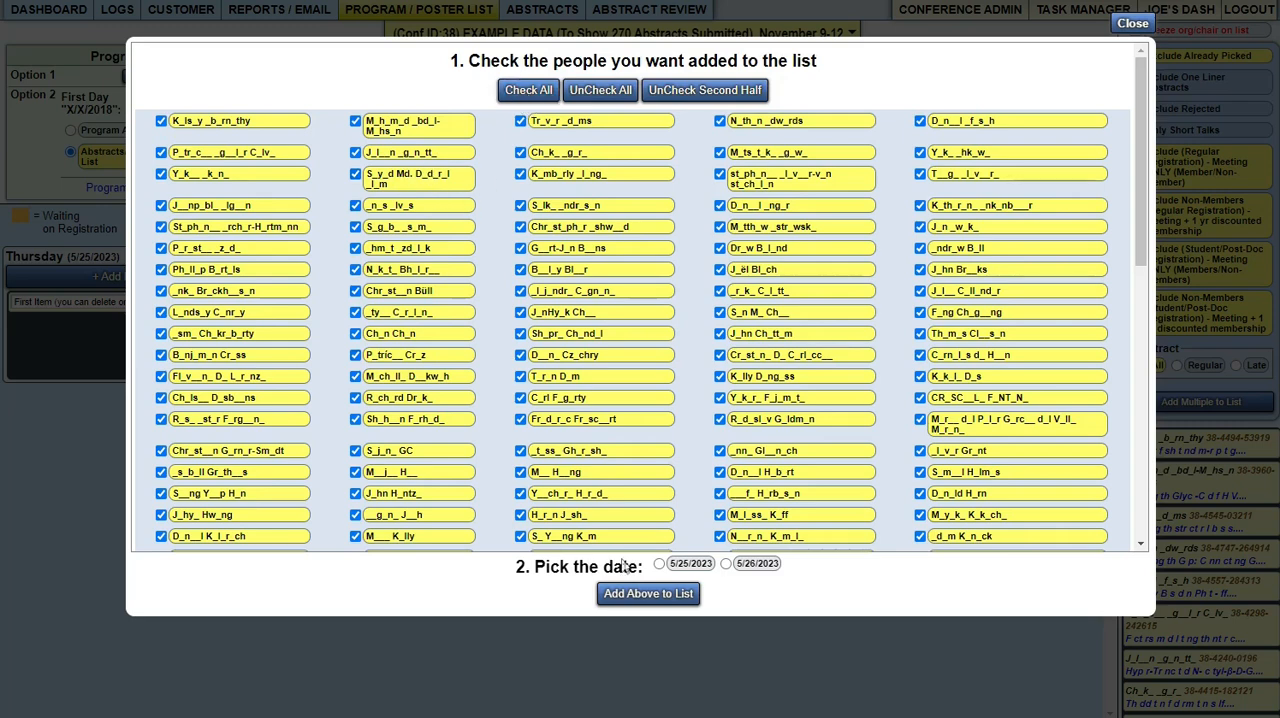
left_click(660, 565)
left_click(665, 594)
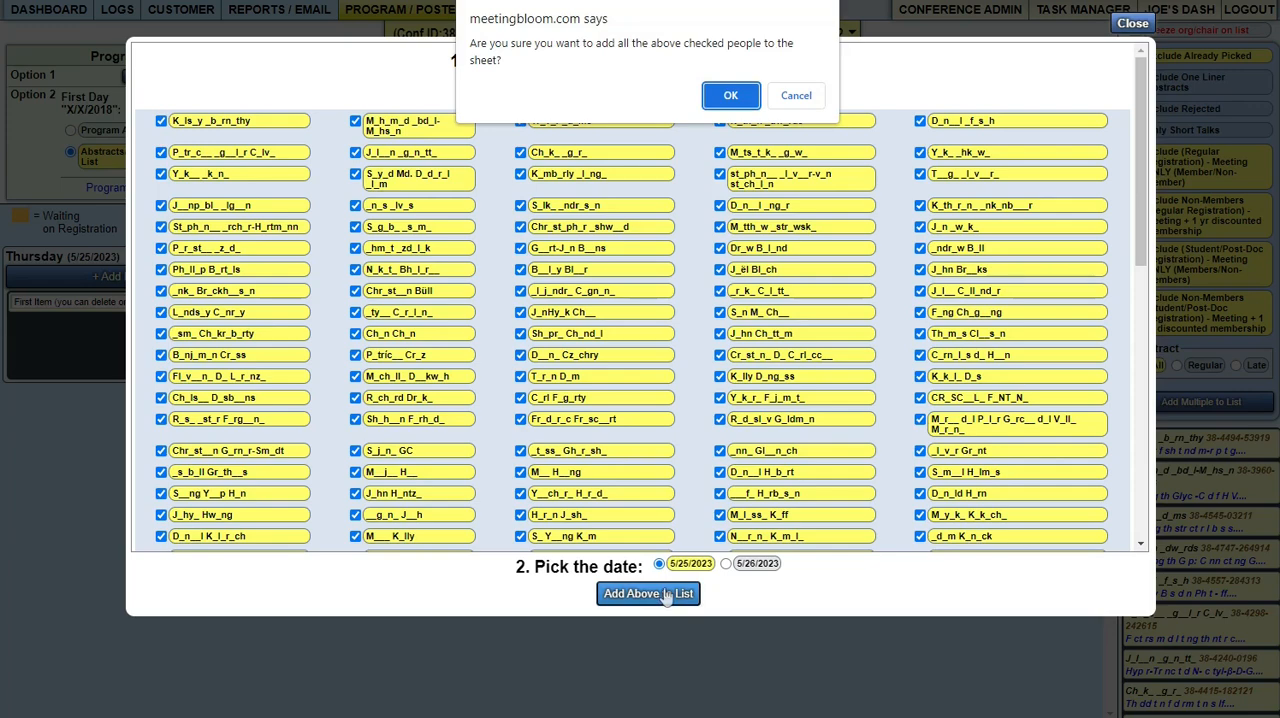
left_click(735, 93)
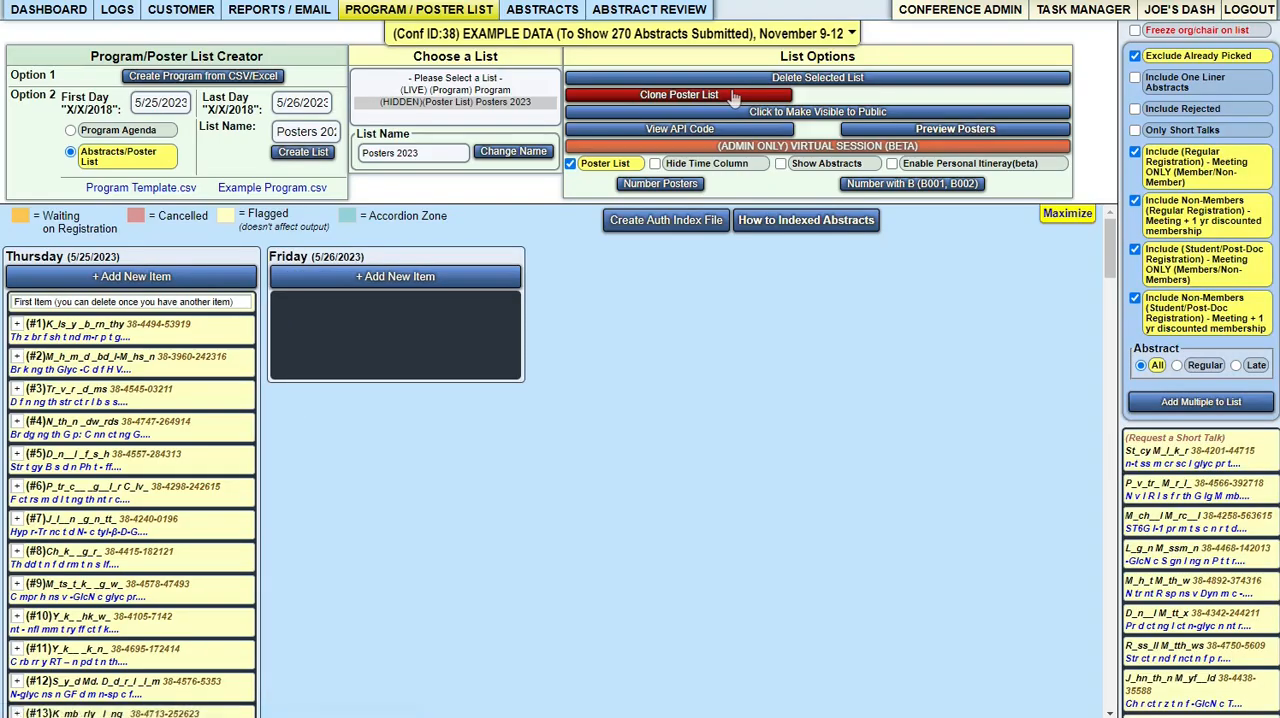
- Add all the remaining checked people to the list for 5/26/2023
left_click(1191, 404)
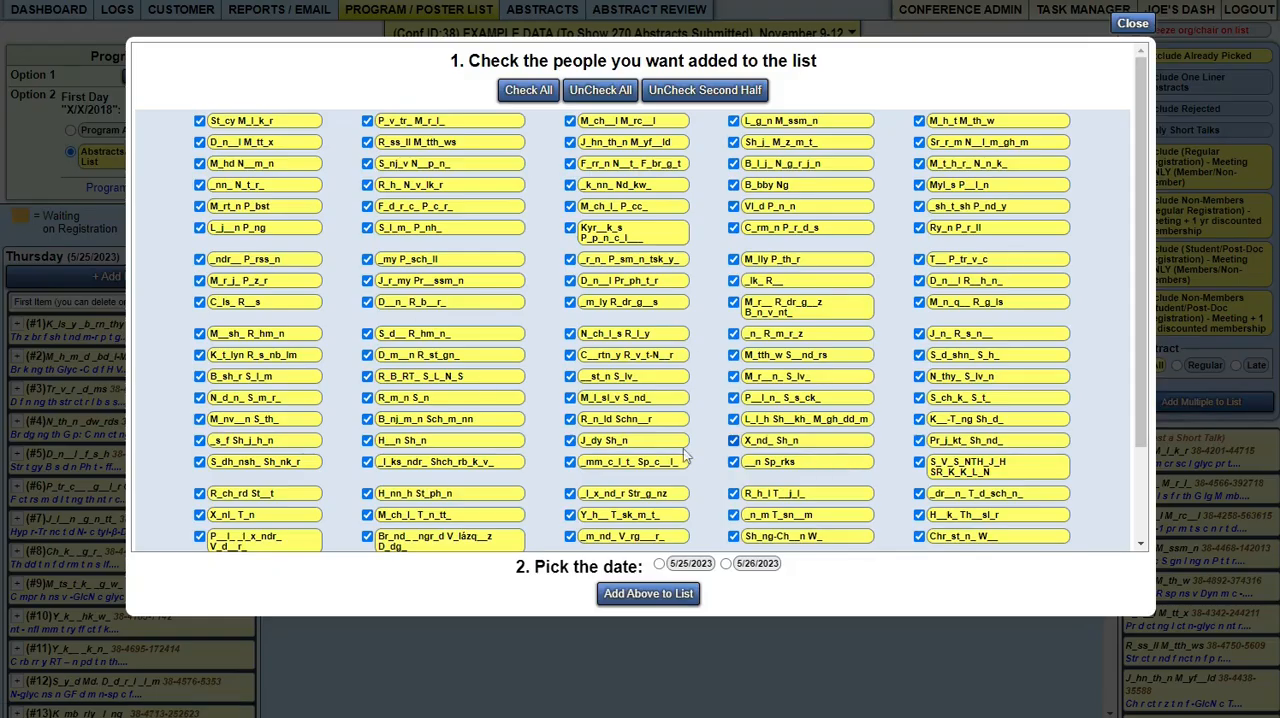
left_click(748, 567)
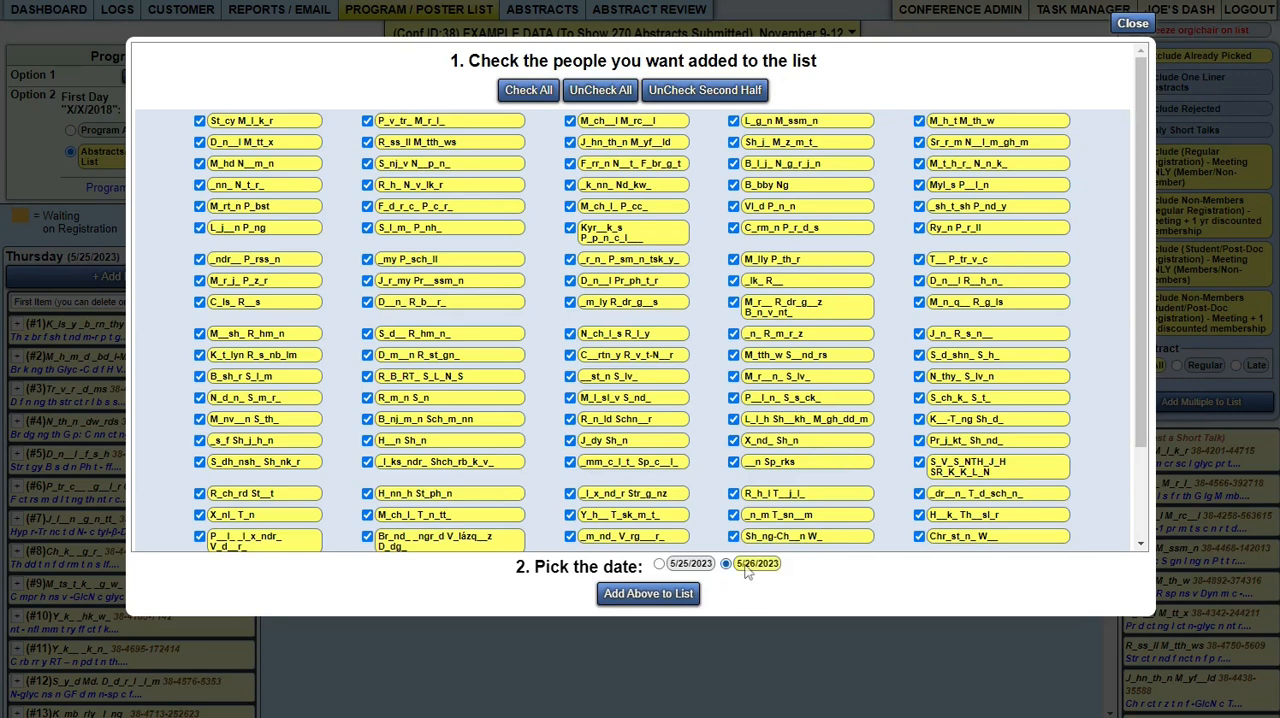
left_click(667, 597)
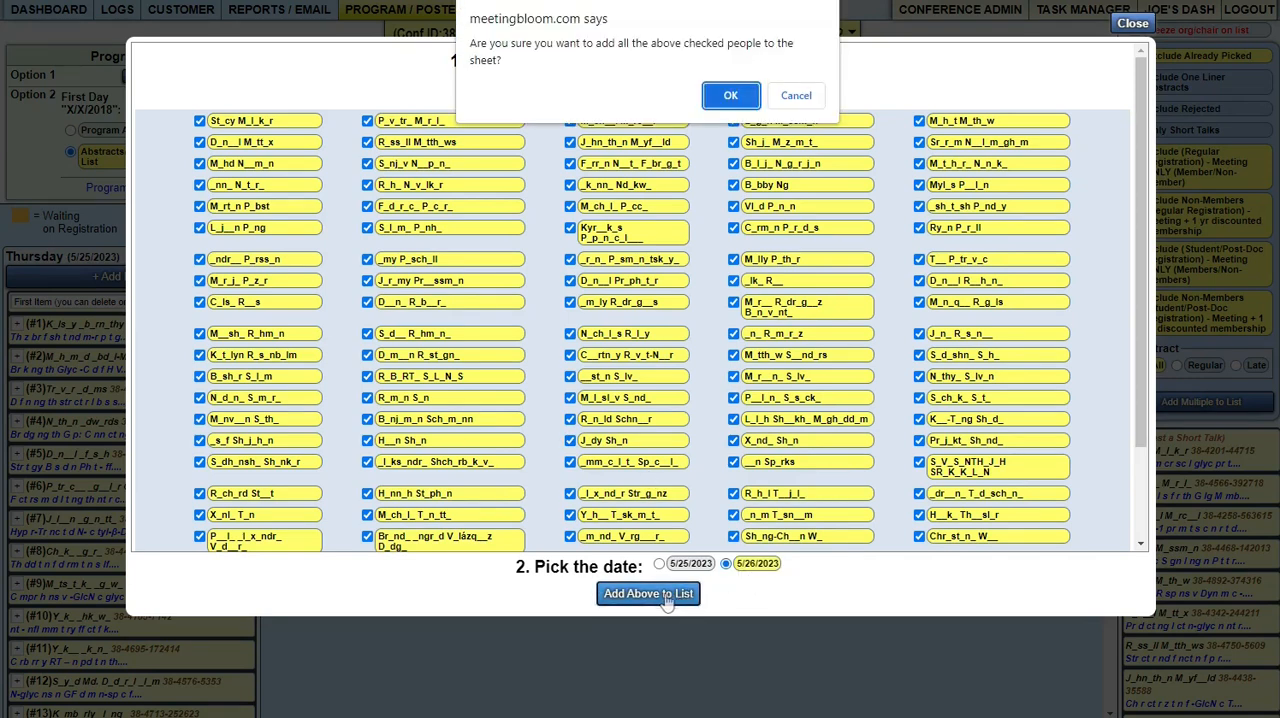
left_click(731, 96)
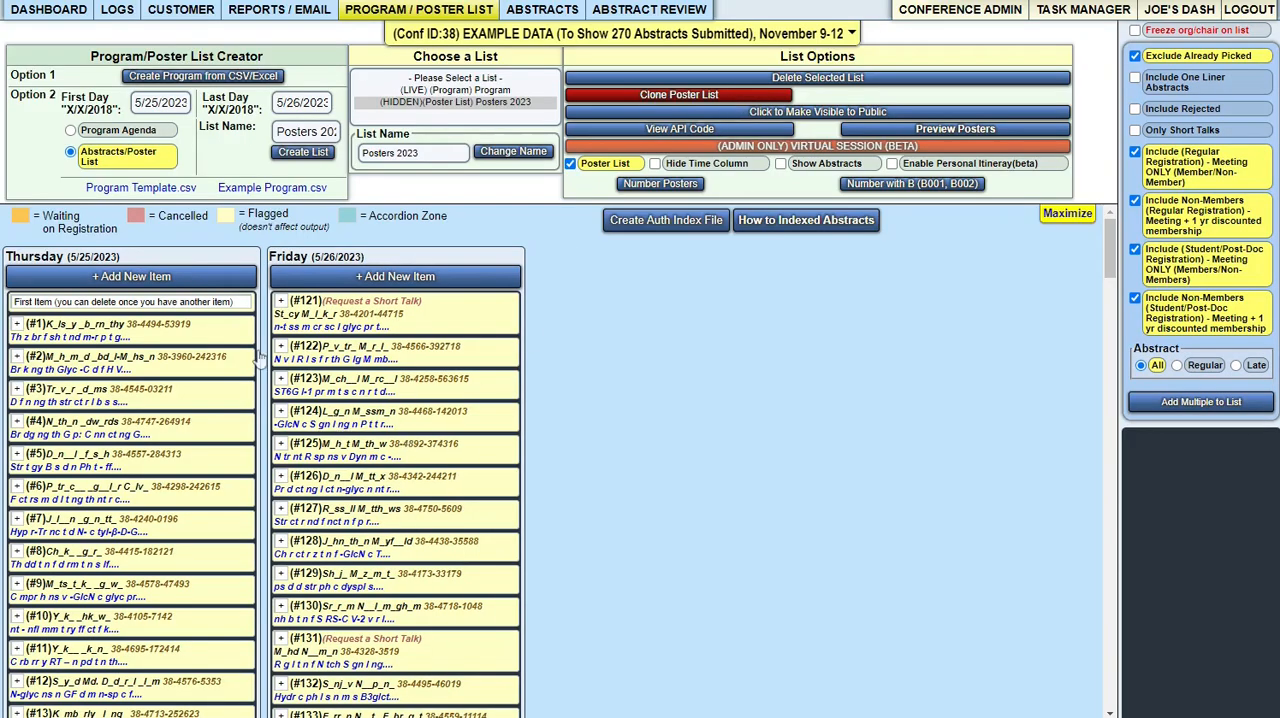
- Delete the "First Item" placeholder from Thursday's poster list
left_click(45, 305)
left_click_drag(600, 178, 287, 187)
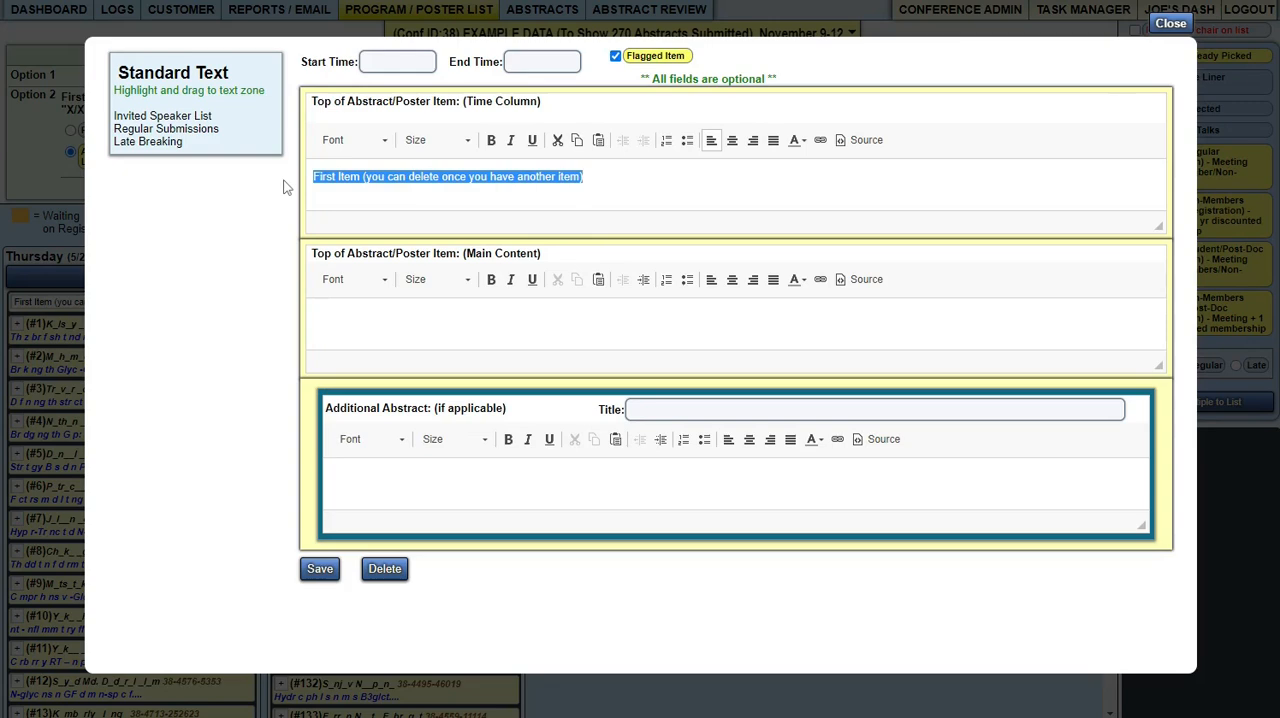
left_click(382, 572)
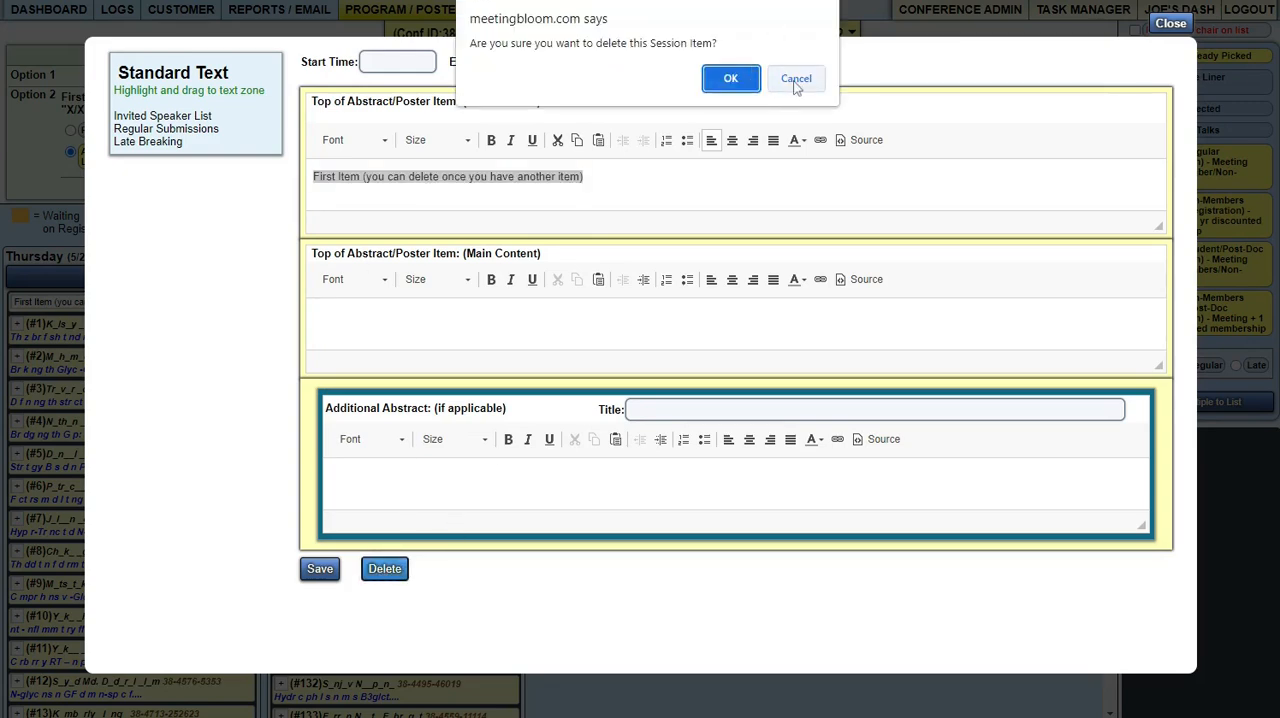
left_click(730, 82)
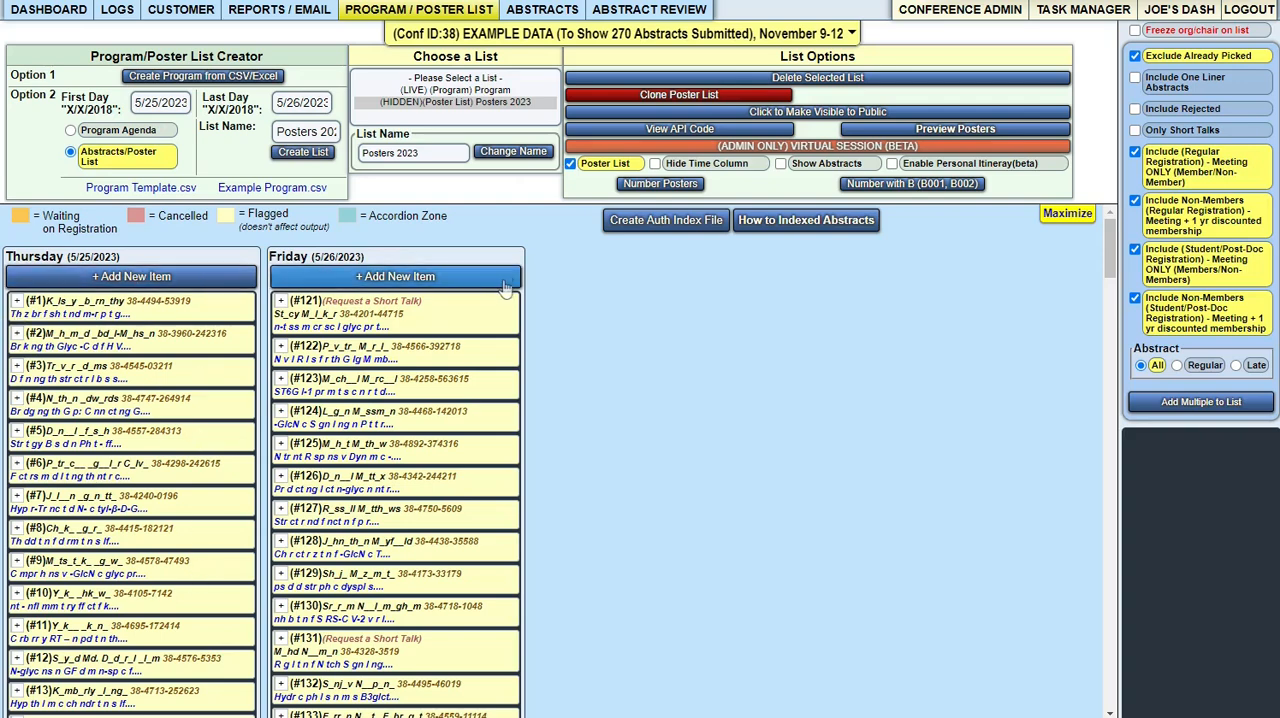
- Reset the poster numbers on the list and turn on Hide Time Column
left_click(668, 187)
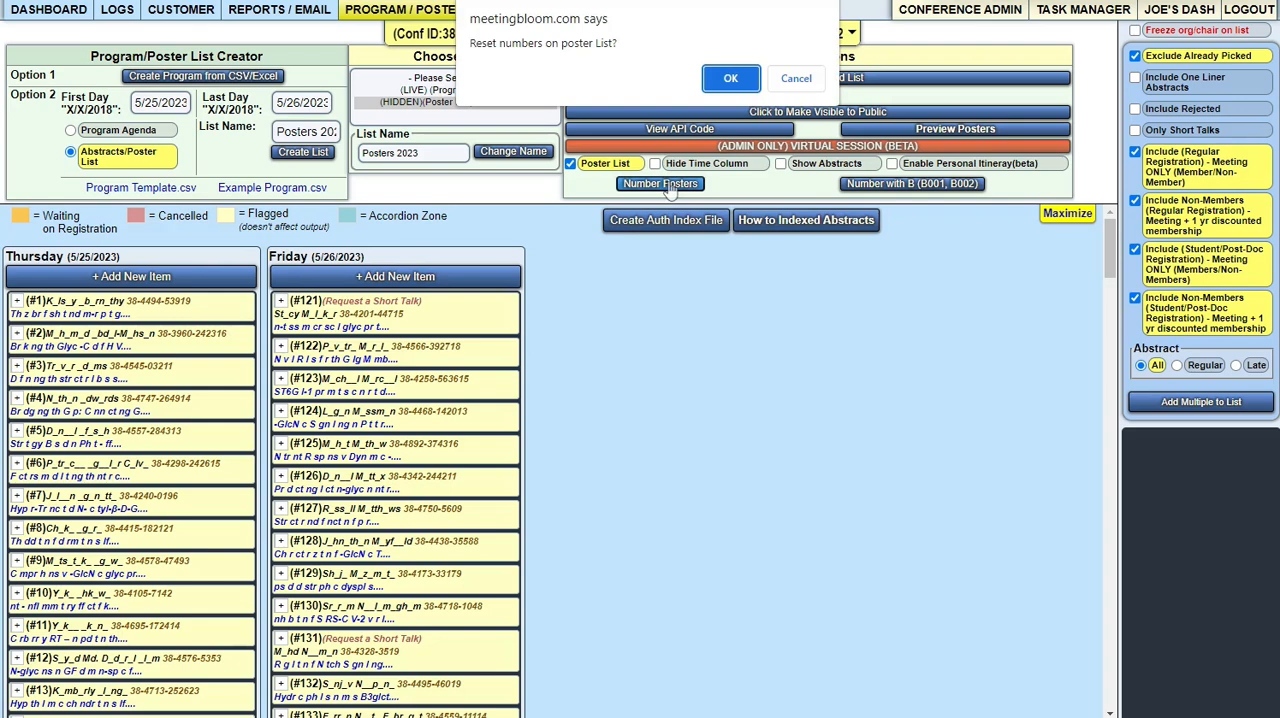
left_click(728, 80)
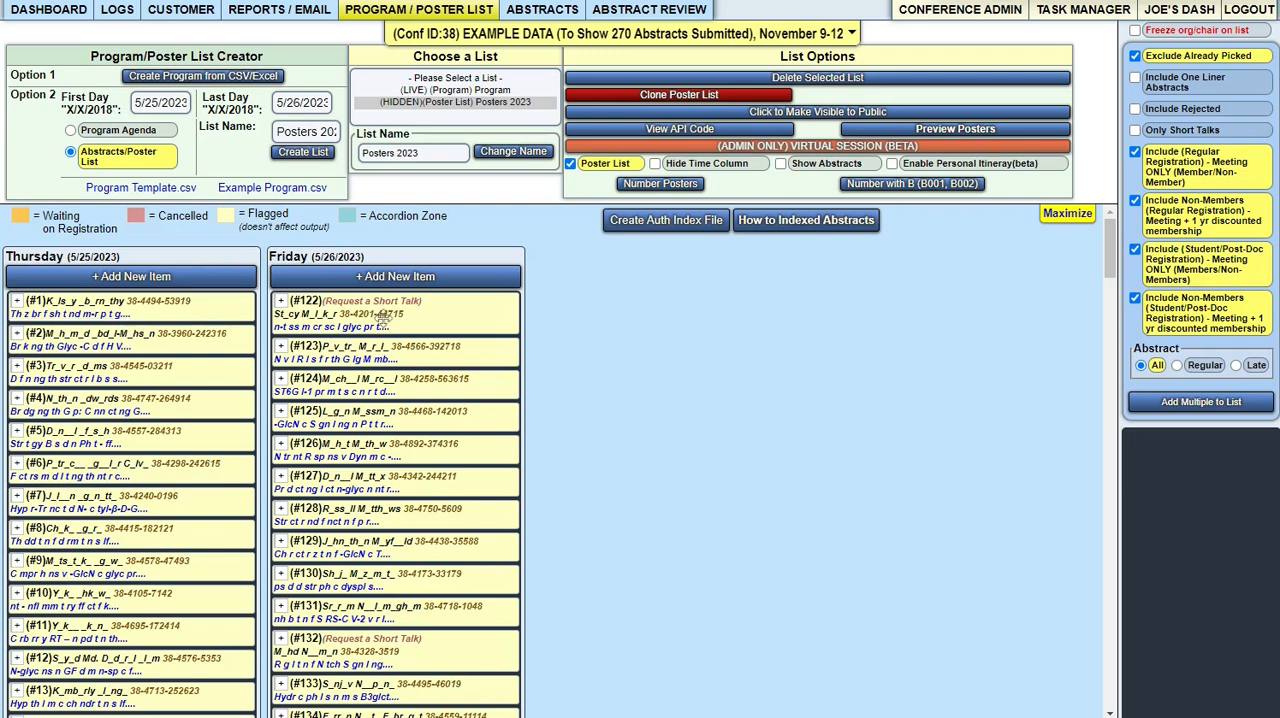
left_click(655, 165)
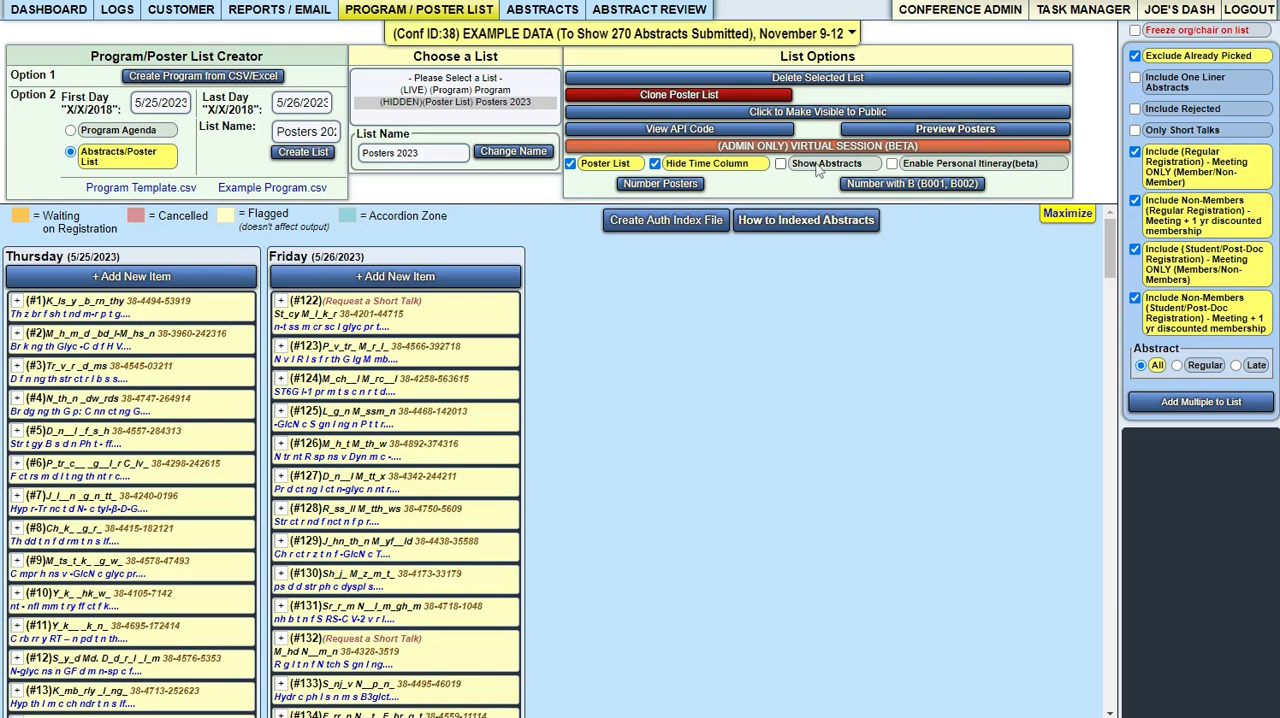
- Preview the poster list and check how the title of Poster #1 is displayed
left_click(905, 134)
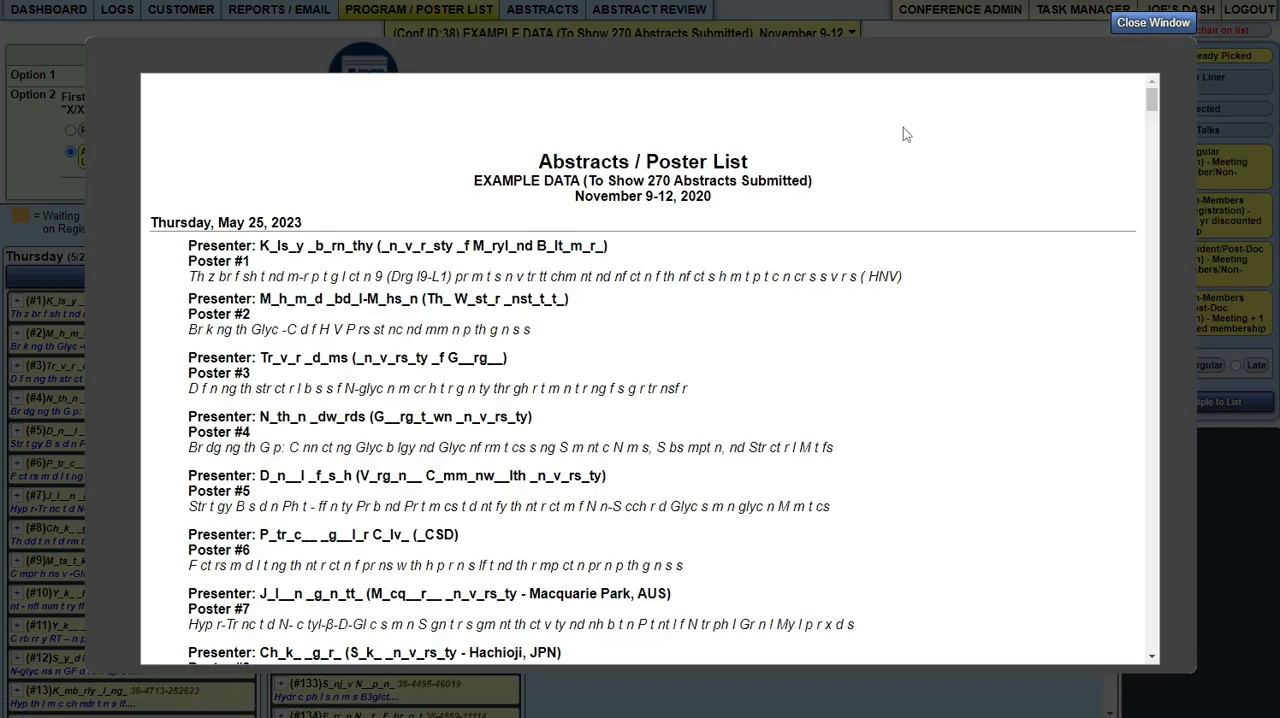
left_click_drag(321, 281, 579, 270)
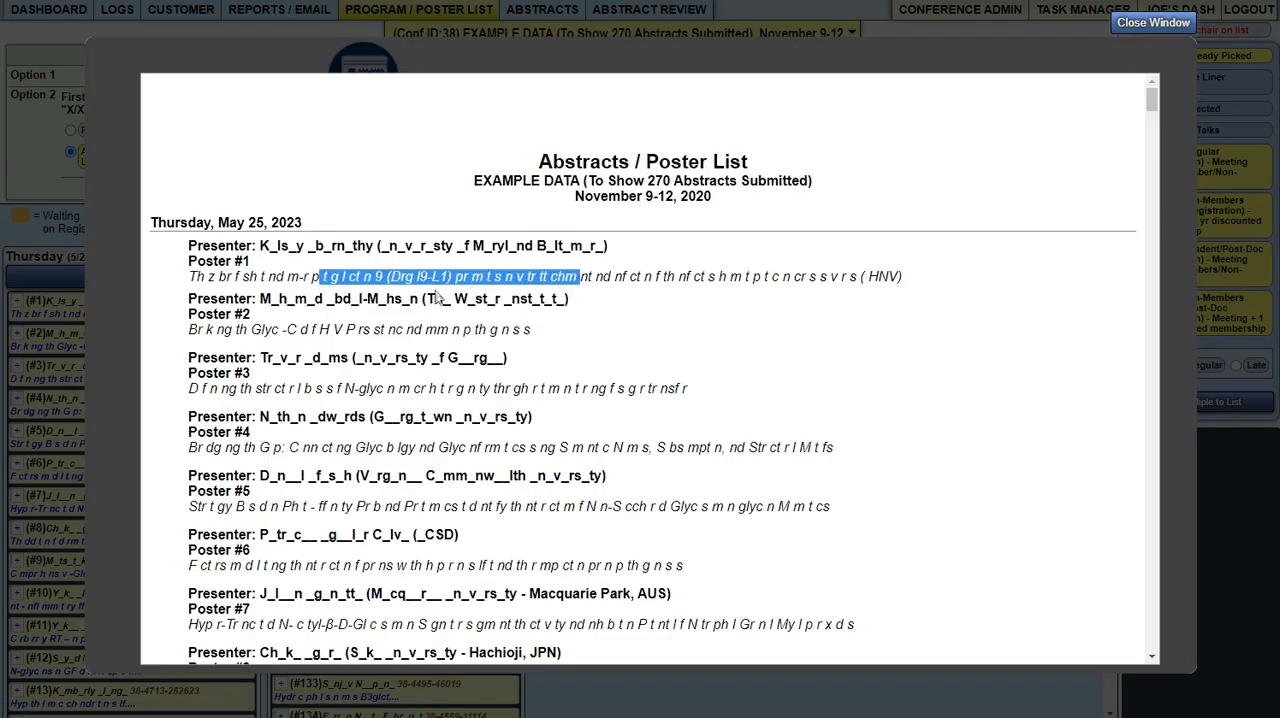
left_click(244, 280)
left_click_drag(192, 281, 321, 278)
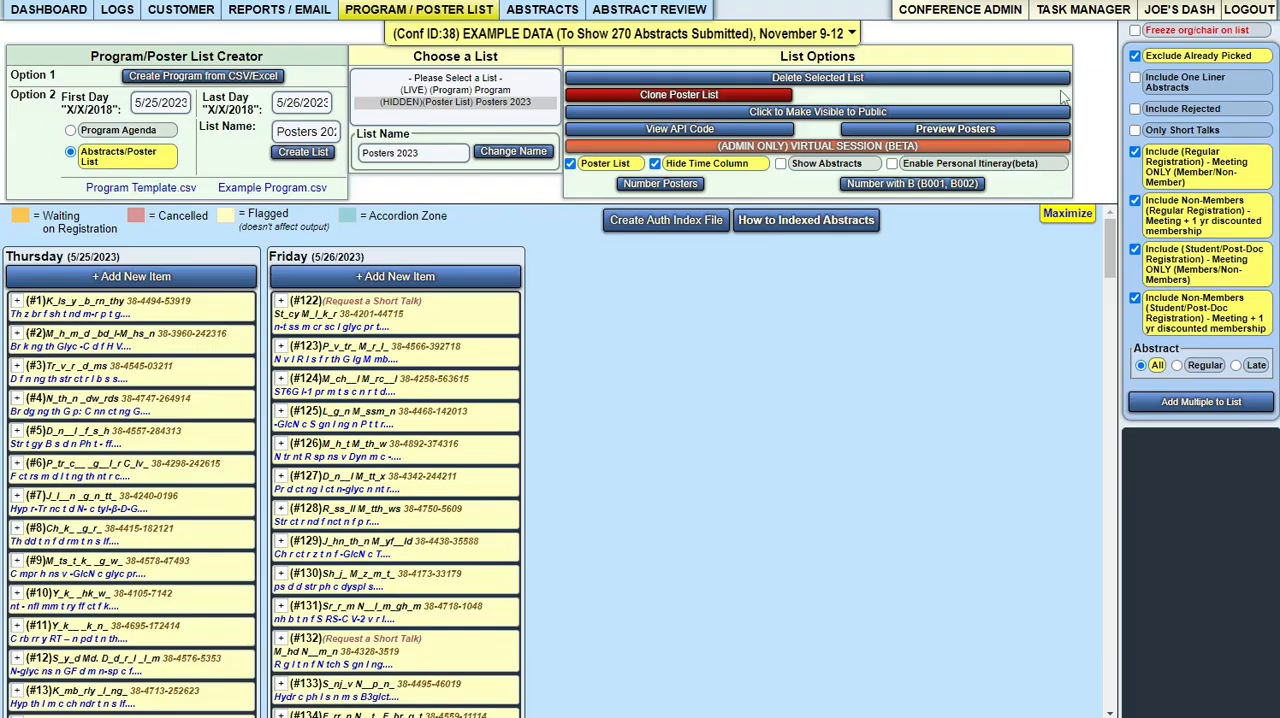
- Turn on Show Abstracts and check the full abstract of Poster #1 in the poster preview
left_click(805, 168)
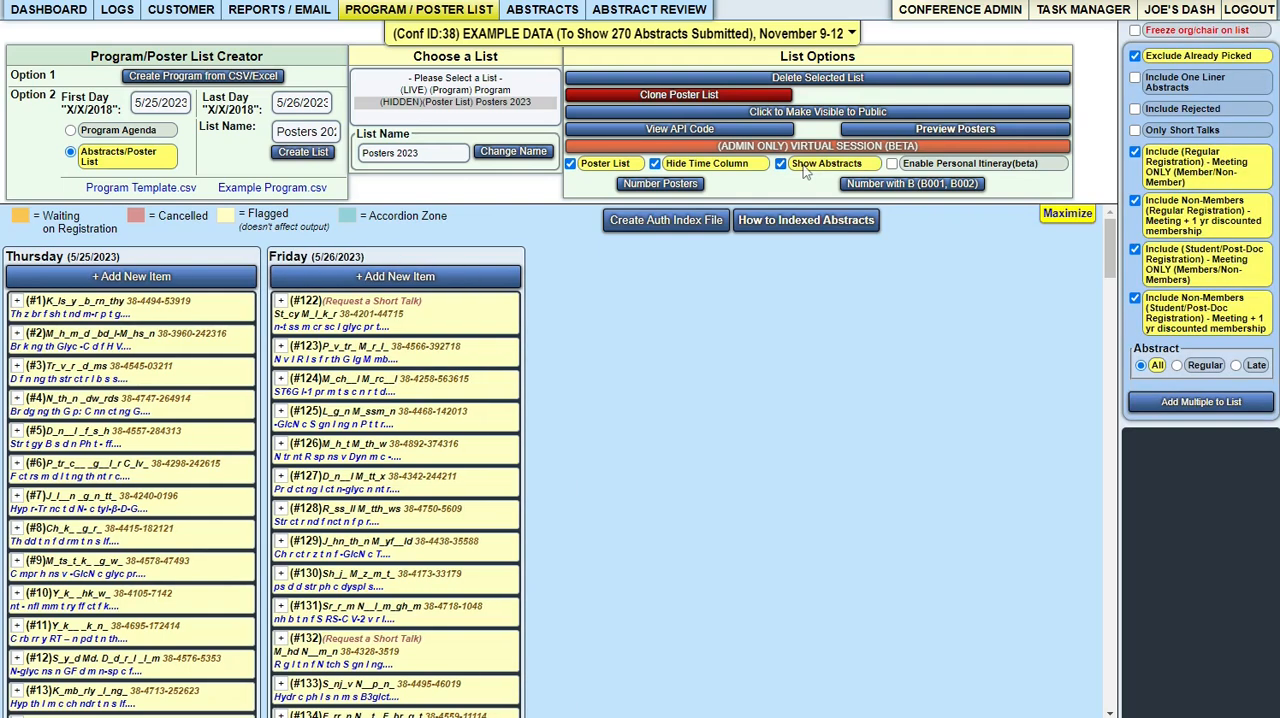
left_click(940, 132)
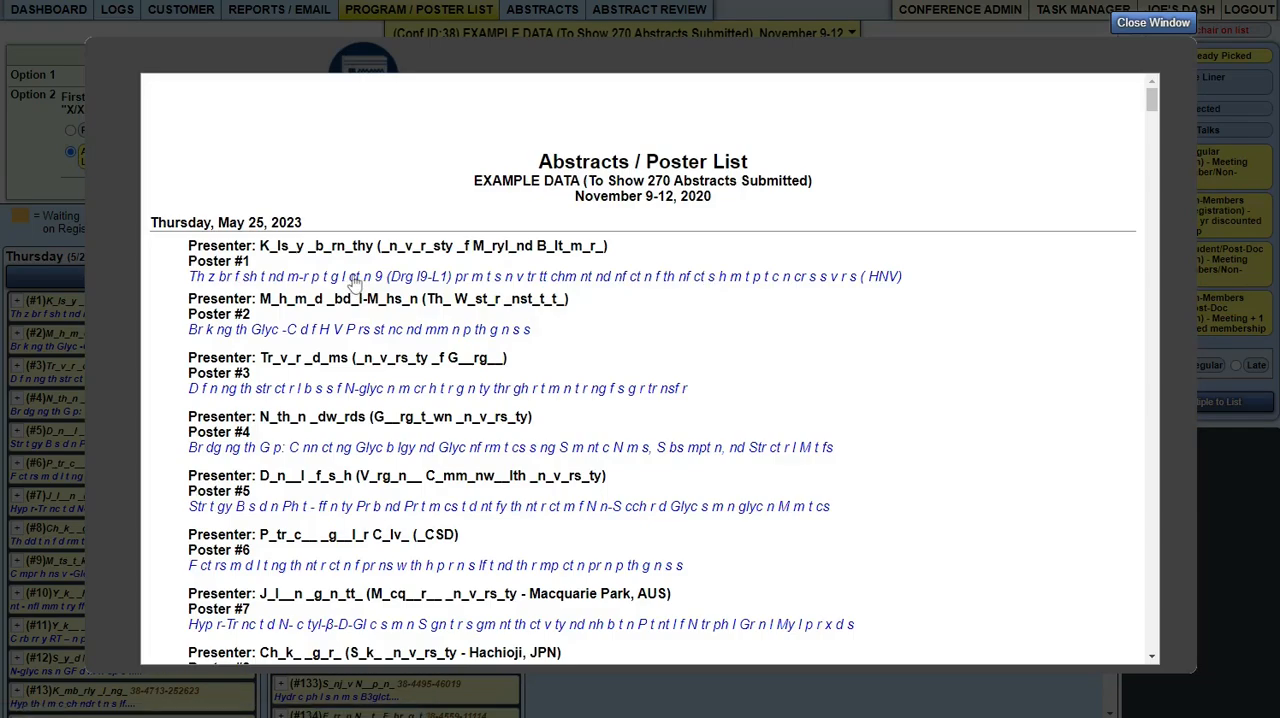
left_click(366, 278)
left_click_drag(328, 189, 420, 397)
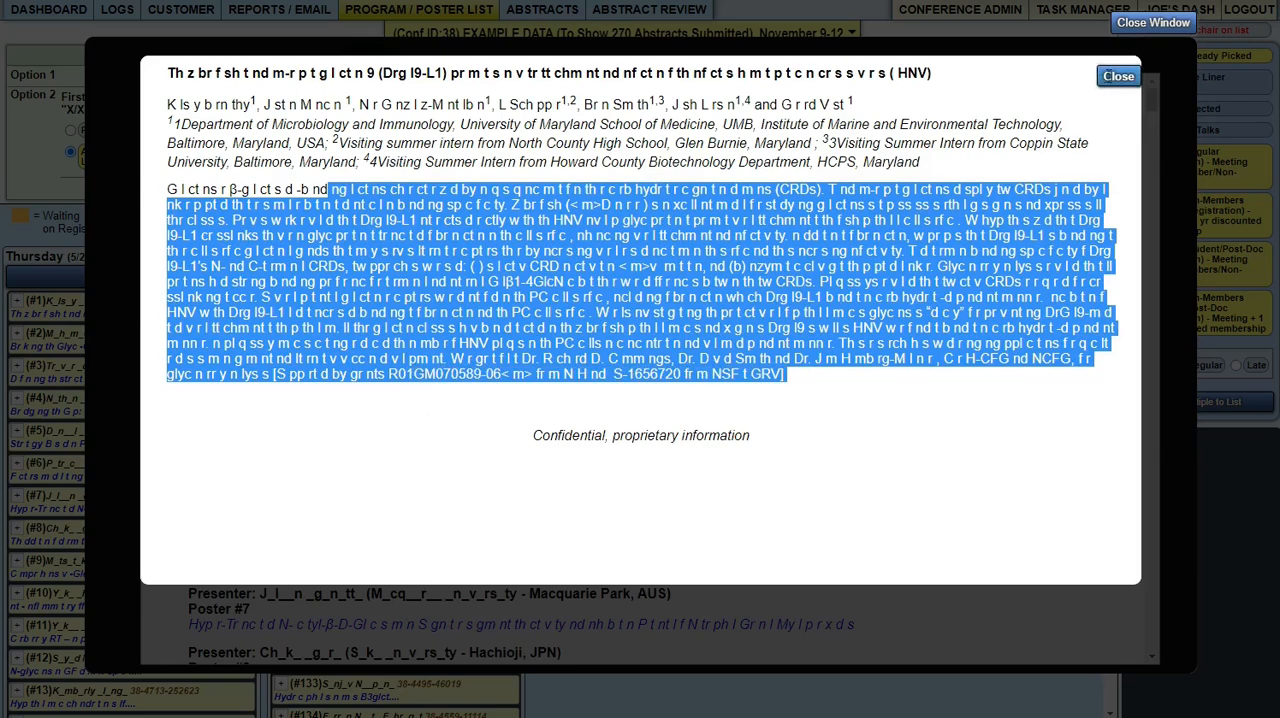
left_click(1118, 76)
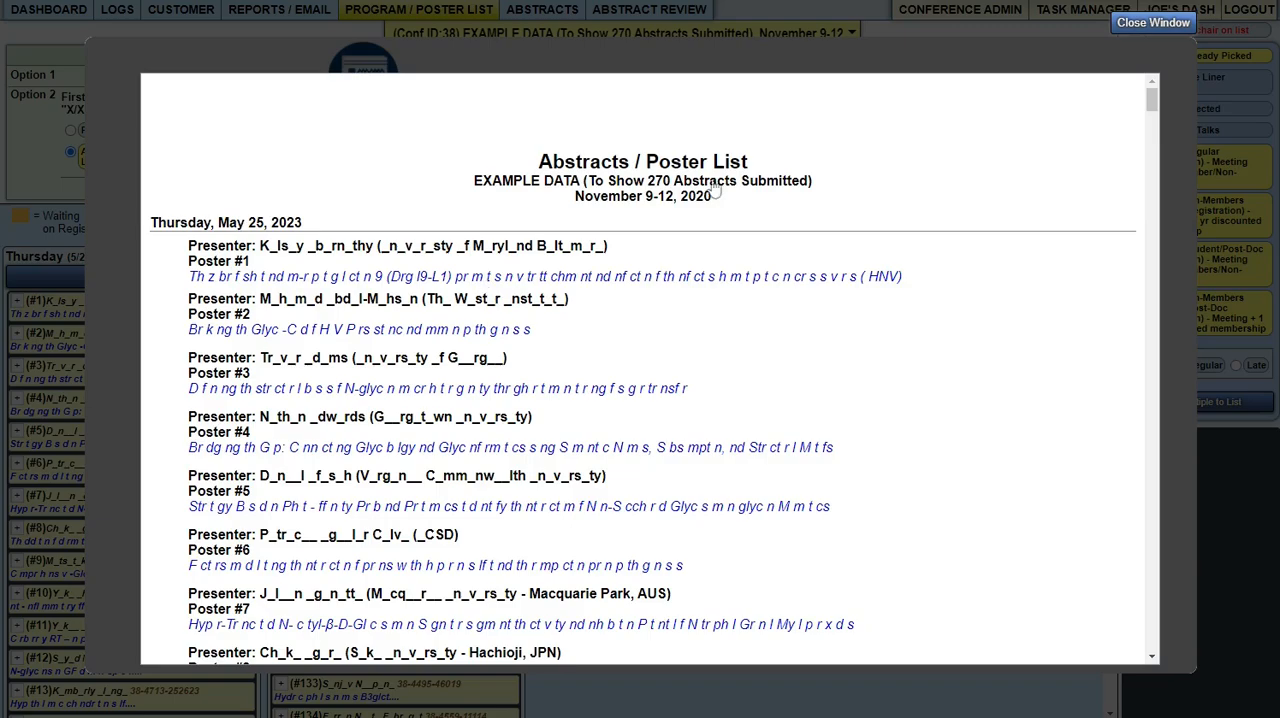
left_click(1128, 24)
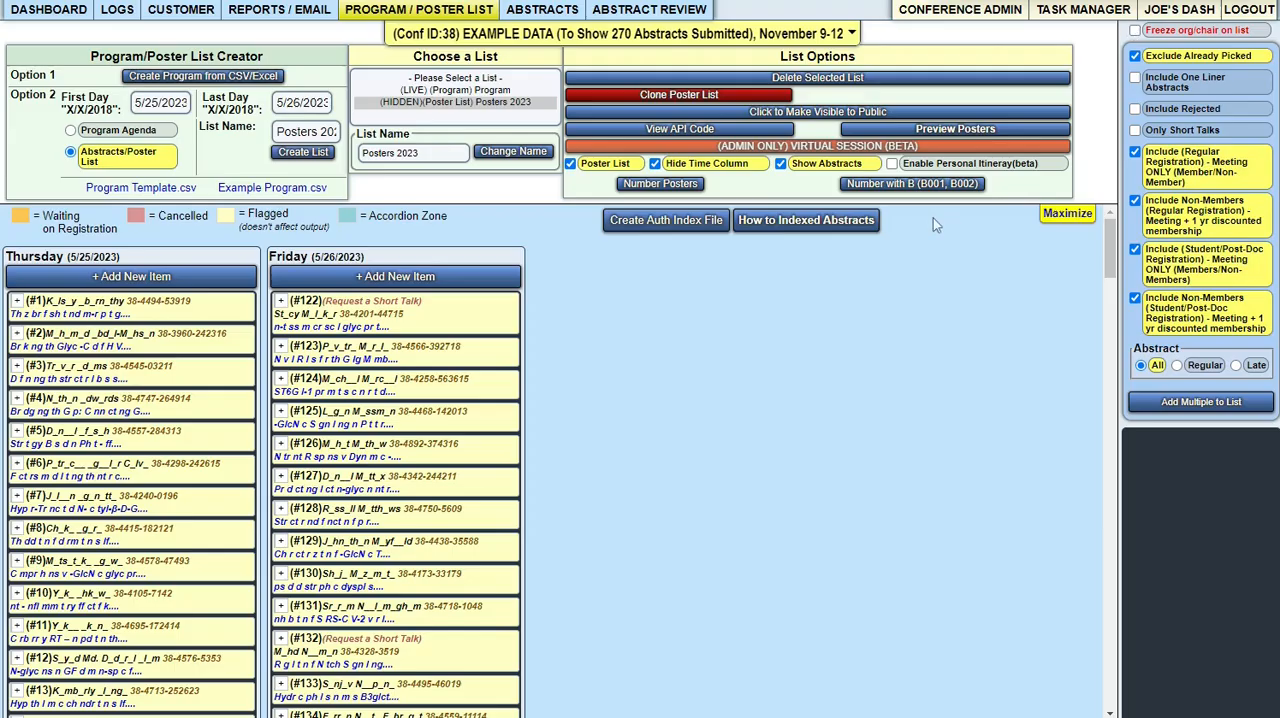
- Create the author index file and look through the downloaded AuthorIndex-38 workbook in Excel
left_click(659, 222)
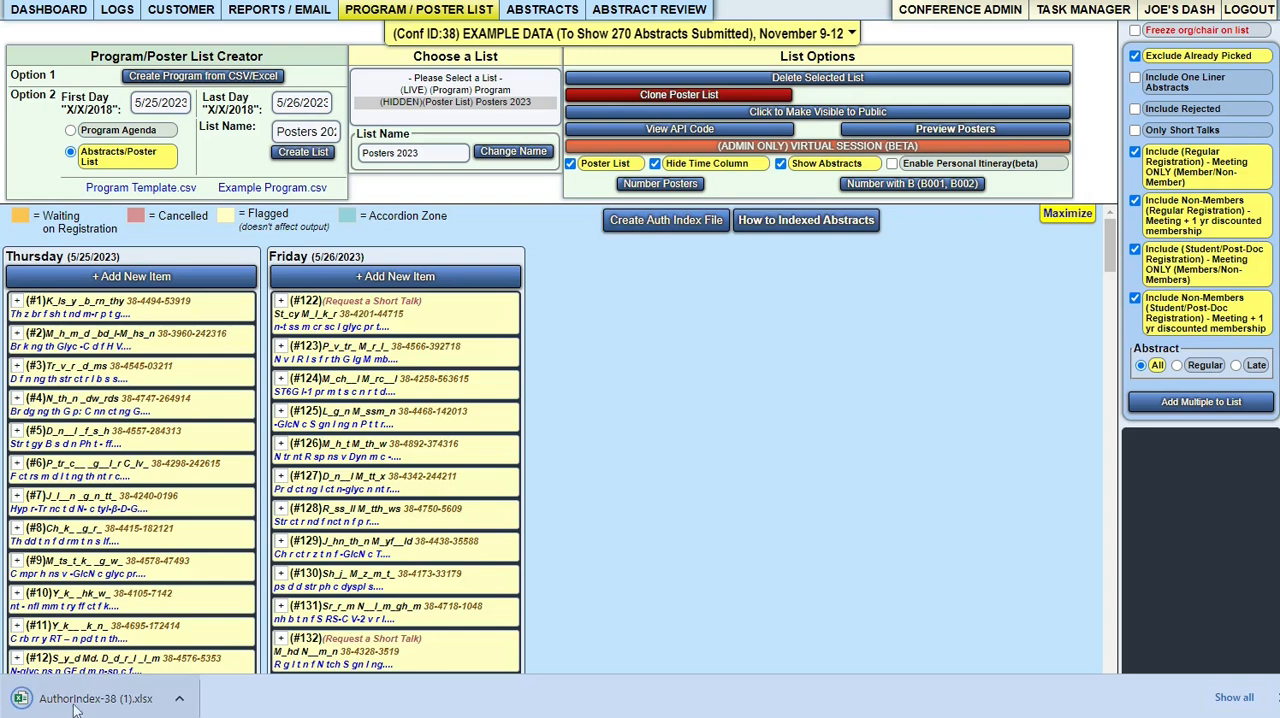
left_click(90, 699)
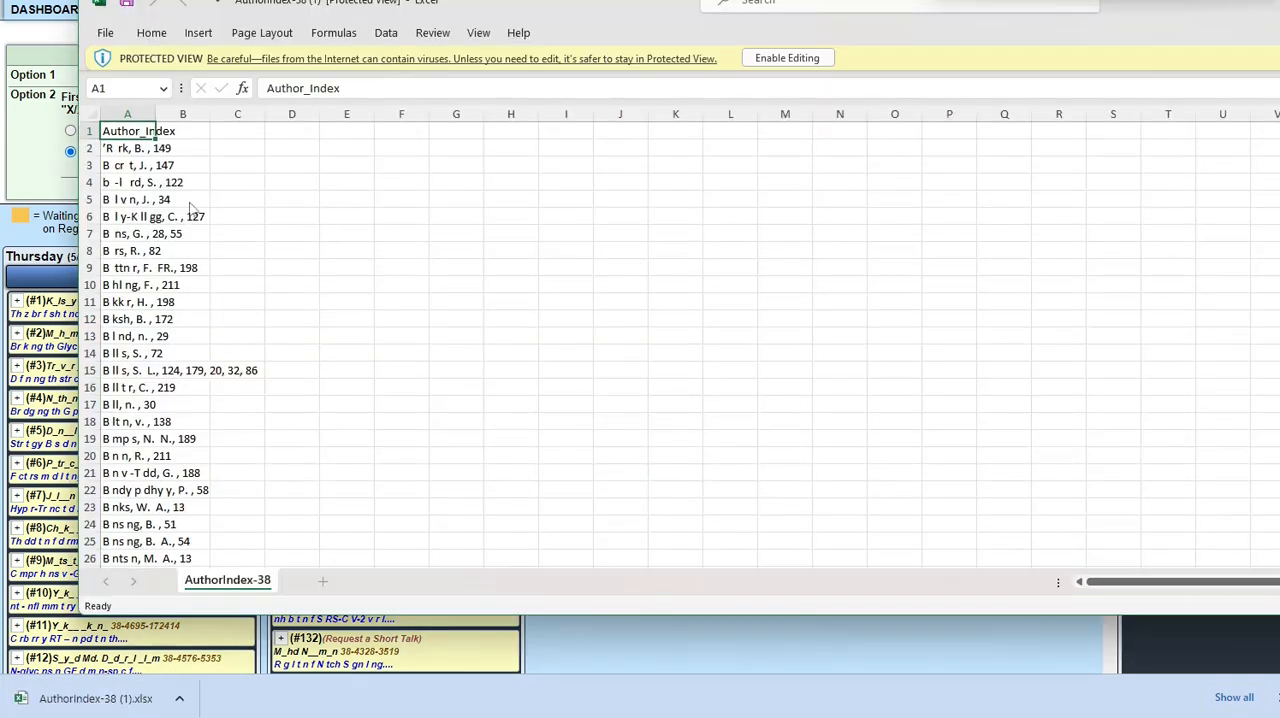
scroll(150, 460, "down", 6)
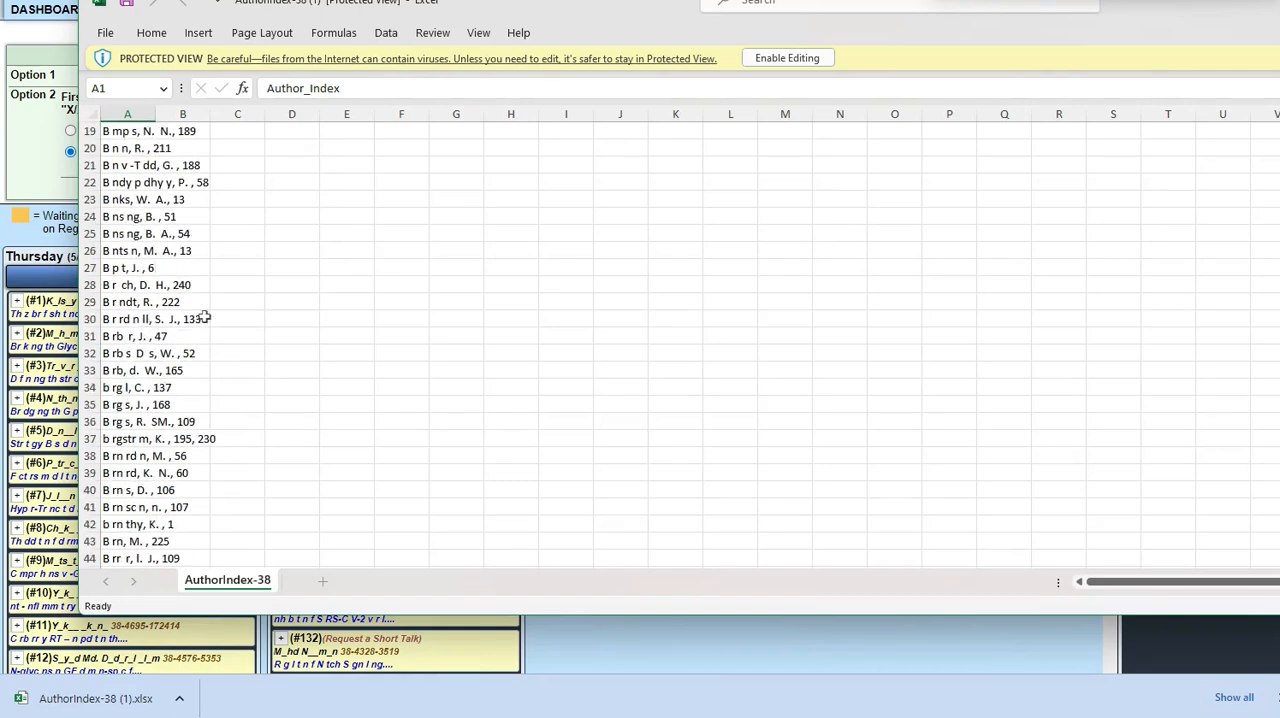
scroll(178, 475, "down", 20)
scroll(178, 475, "down", 20)
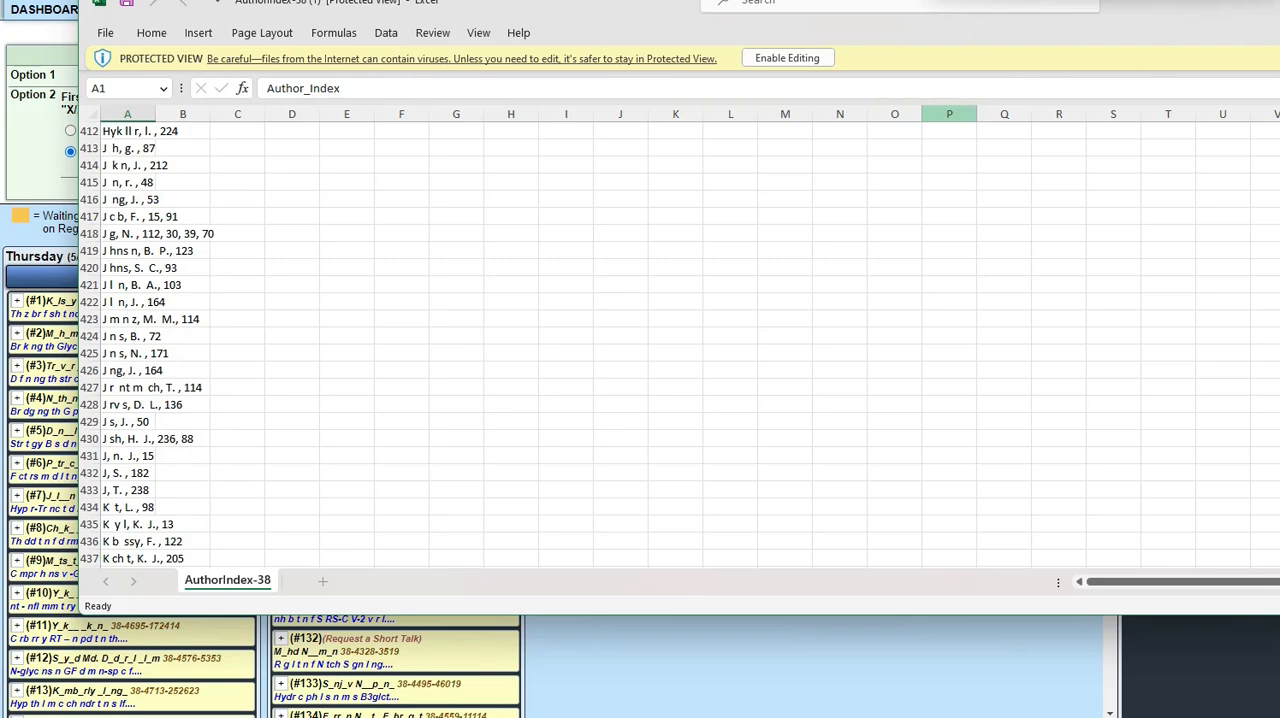
left_click(1279, 1)
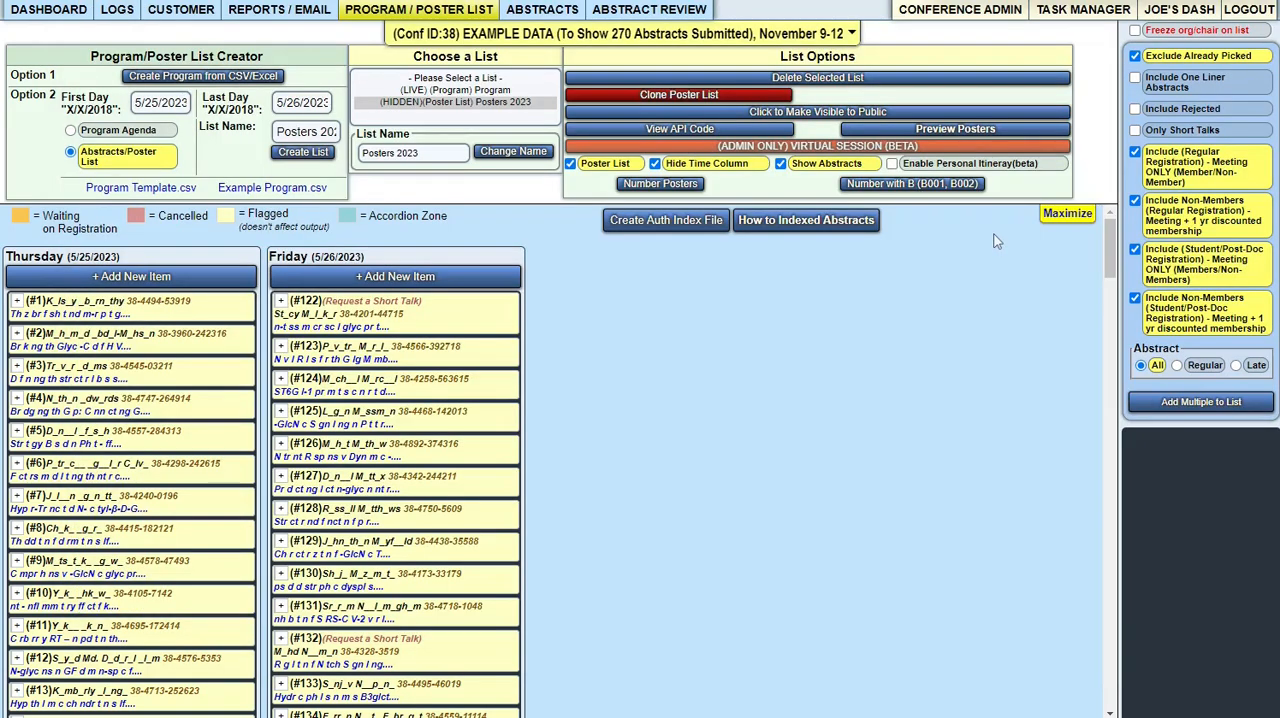
- Open the instructions for creating indexed abstracts and read through the listed steps
left_click(763, 226)
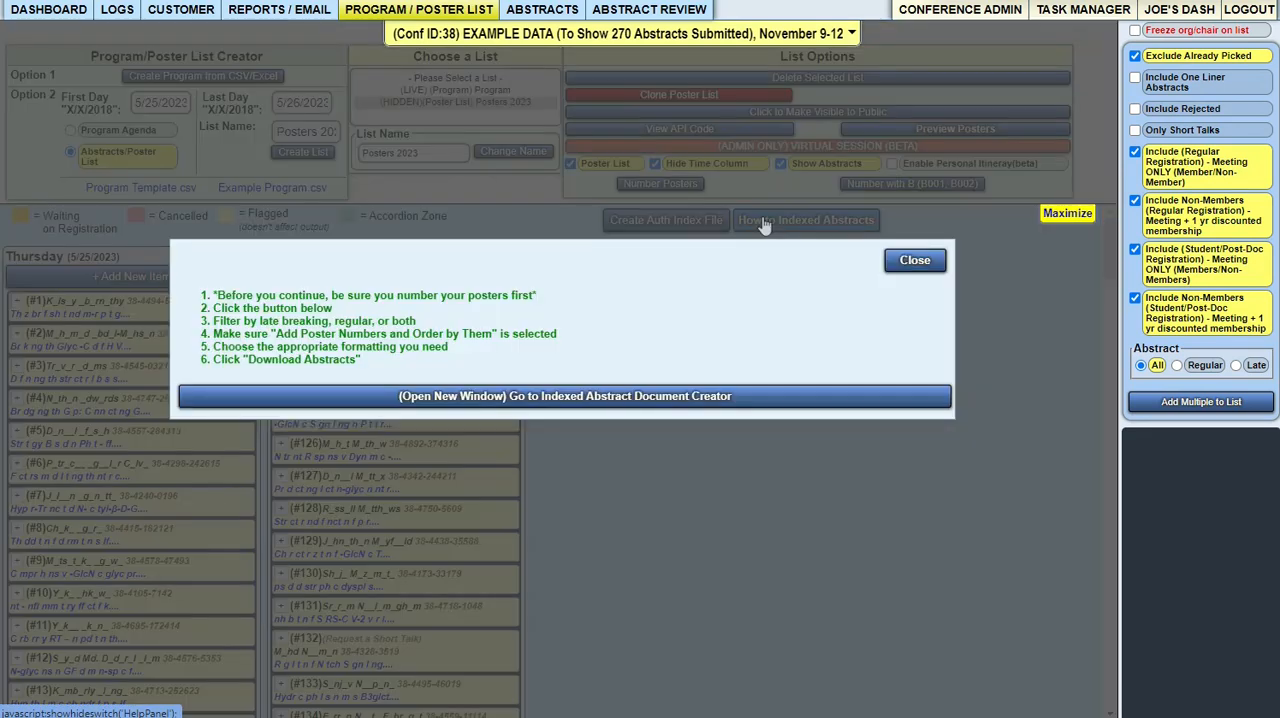
left_click_drag(209, 296, 393, 366)
left_click(393, 364)
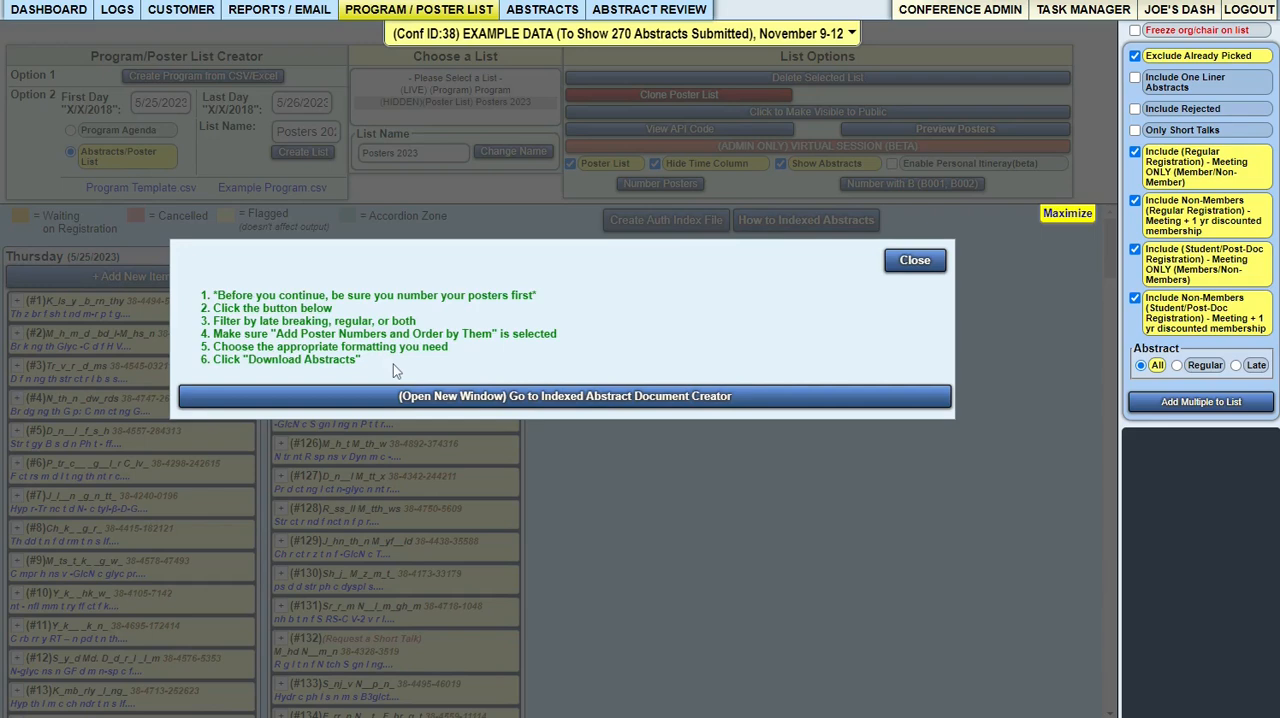
- In the Indexed Abstract Document Creator, turn on Authors Bolded and Title all CAPS, and download the abstracts as a Word document
left_click(447, 397)
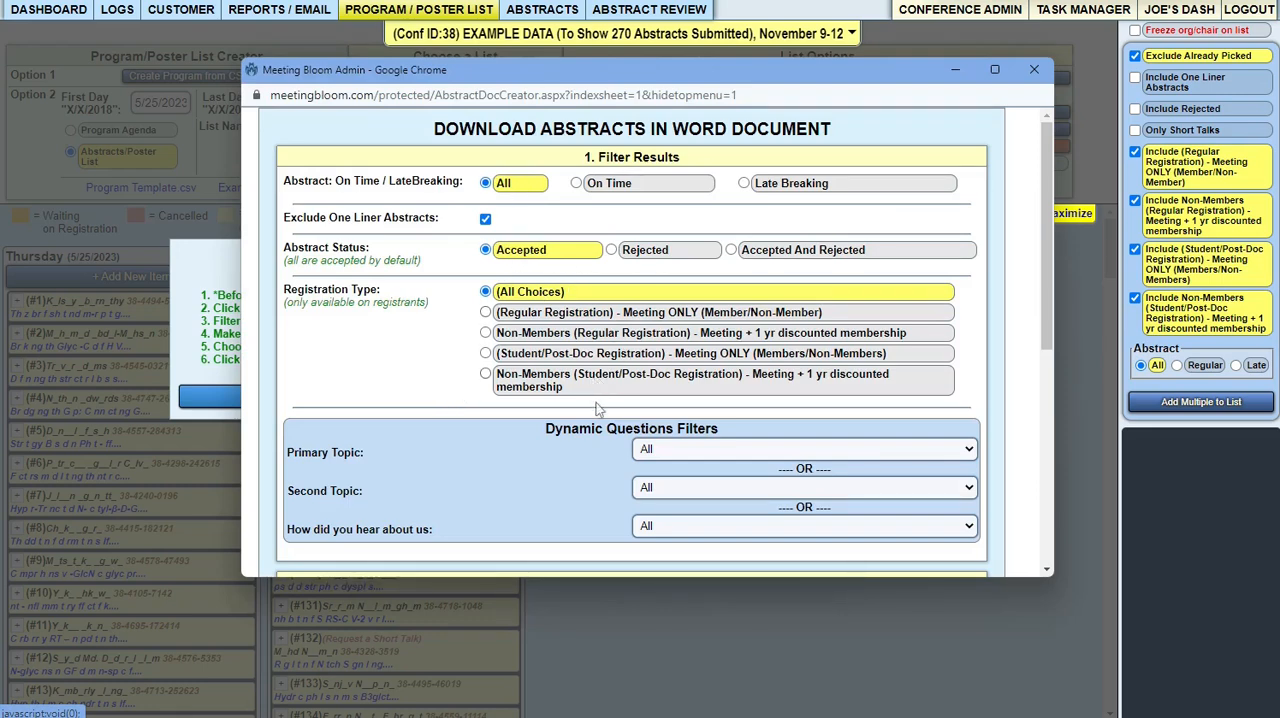
scroll(597, 381, "down", 3)
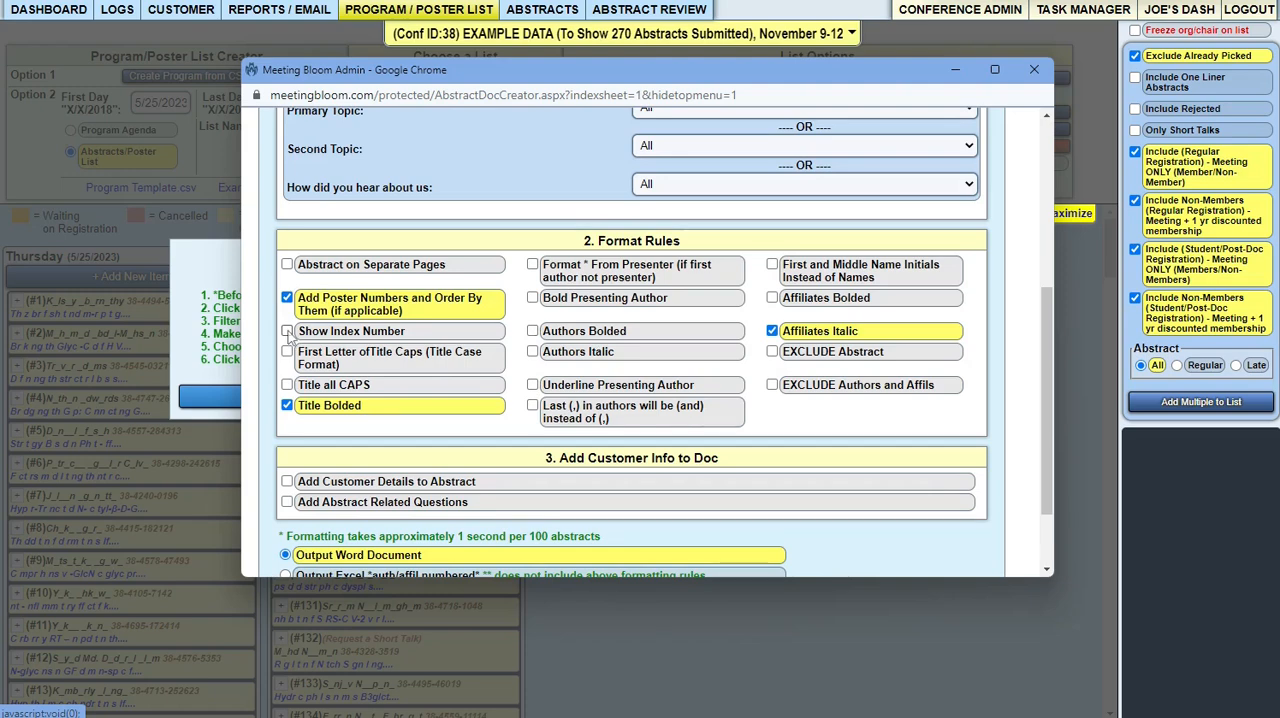
left_click(533, 332)
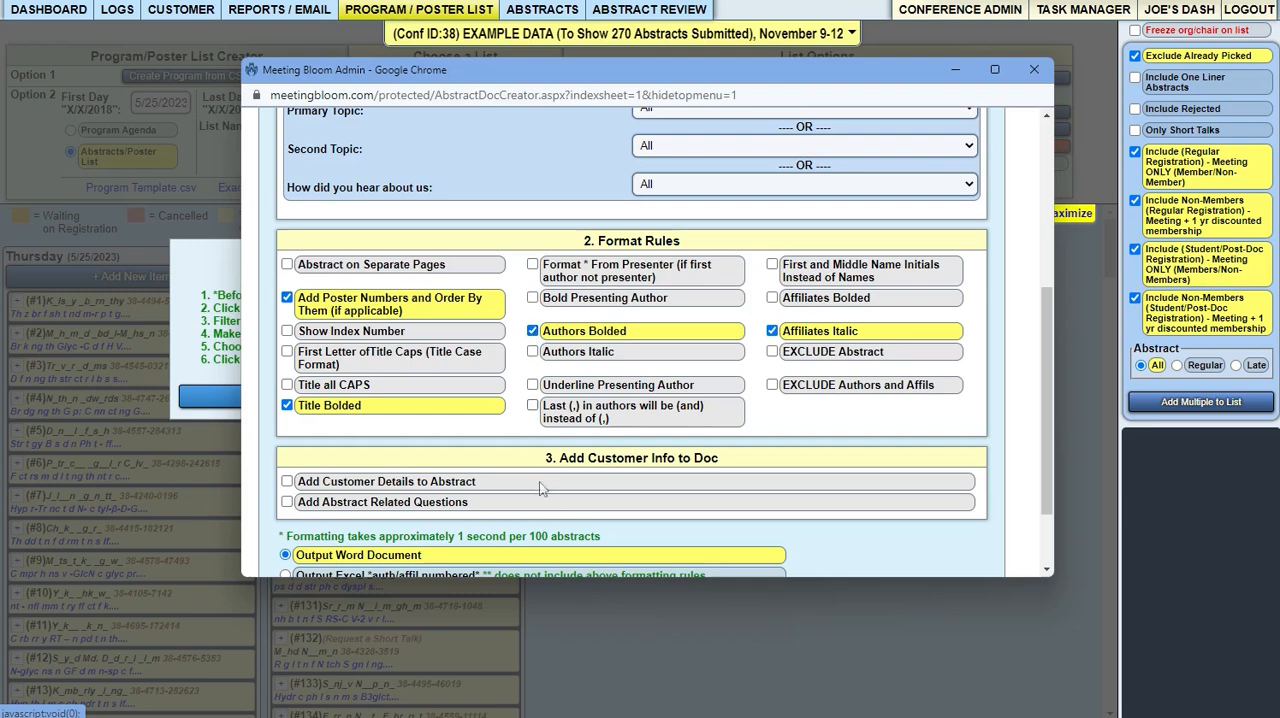
left_click(288, 386)
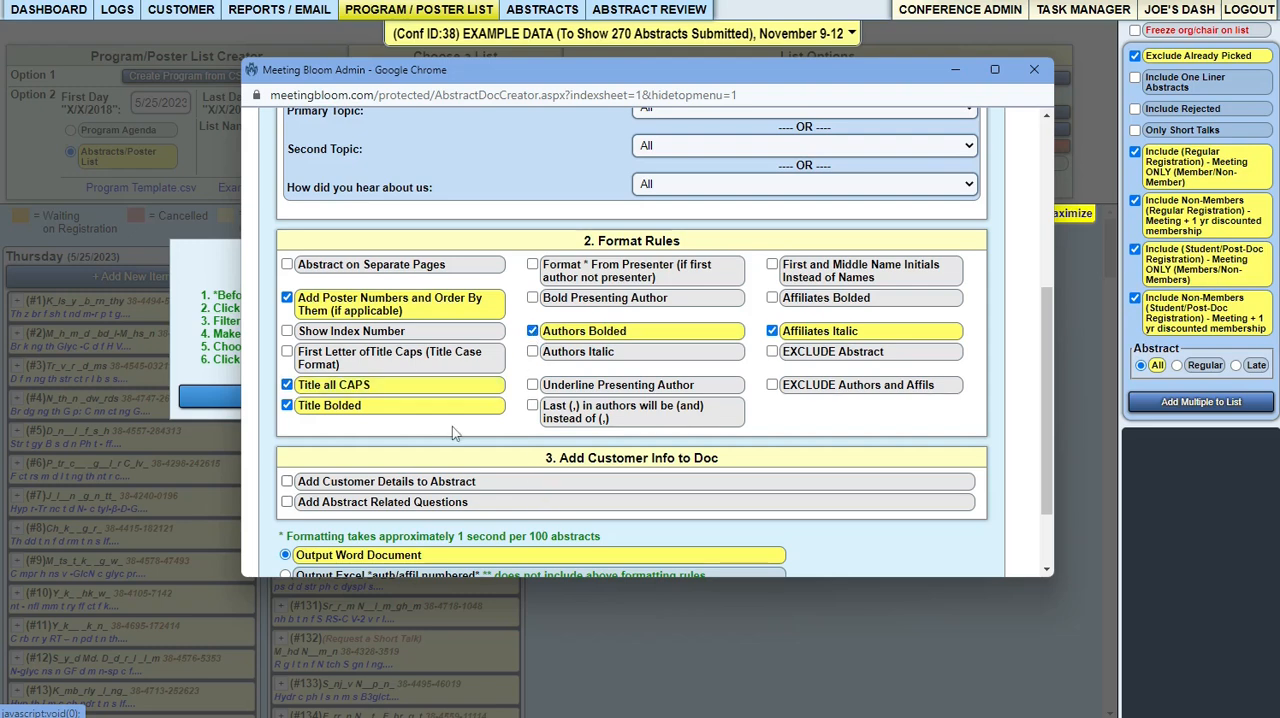
scroll(452, 432, "down", 2)
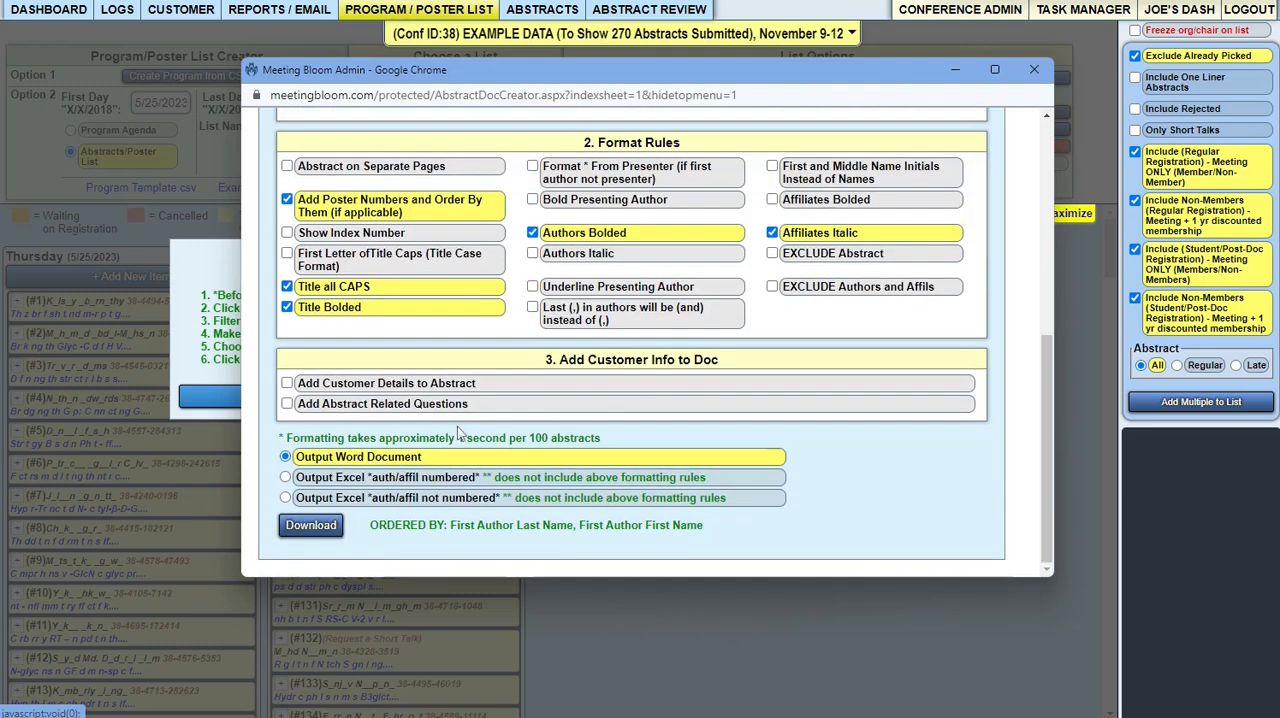
left_click(318, 530)
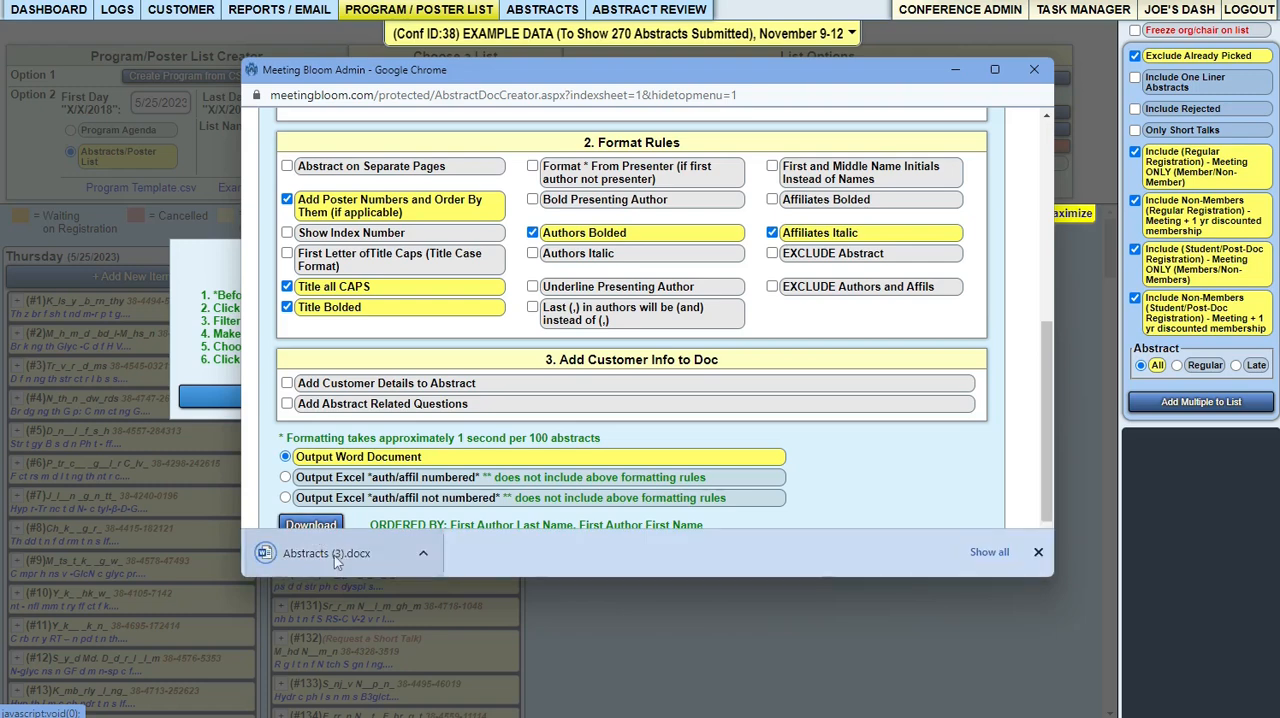
- Open the downloaded Abstracts (3).docx and look through the numbered abstracts to check their order and formatting
left_click(334, 555)
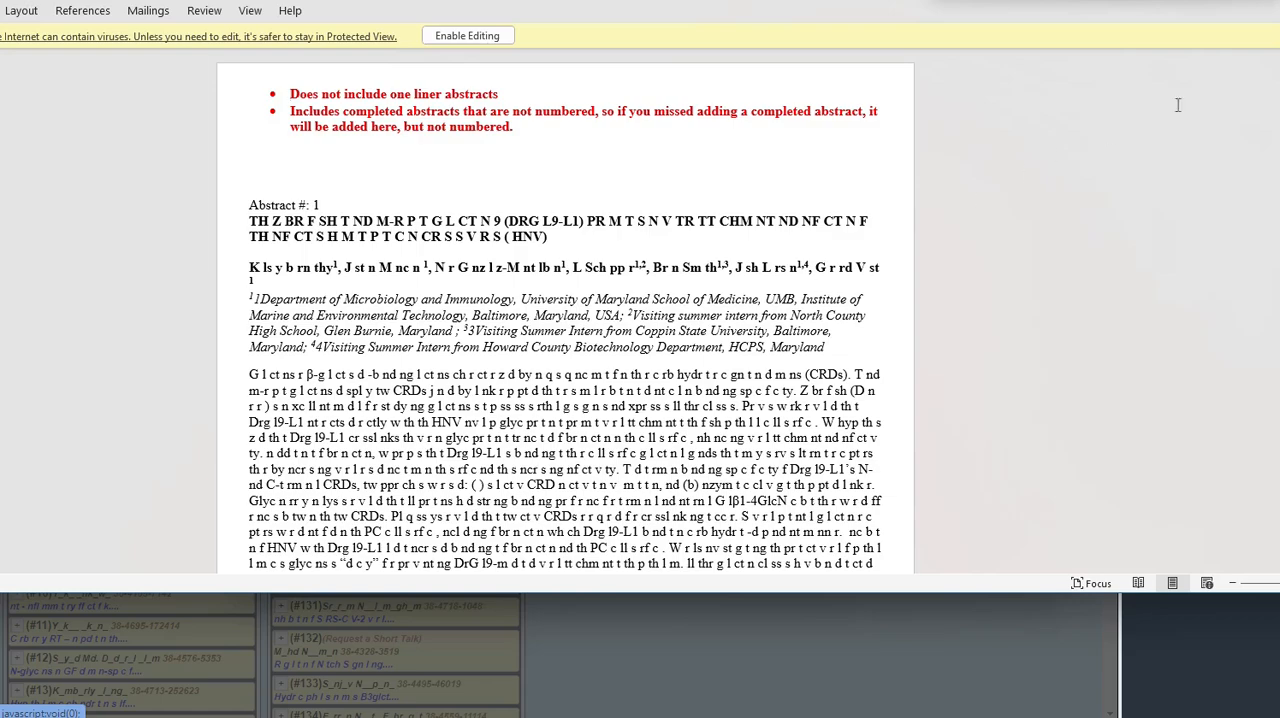
scroll(565, 320, "down", 20)
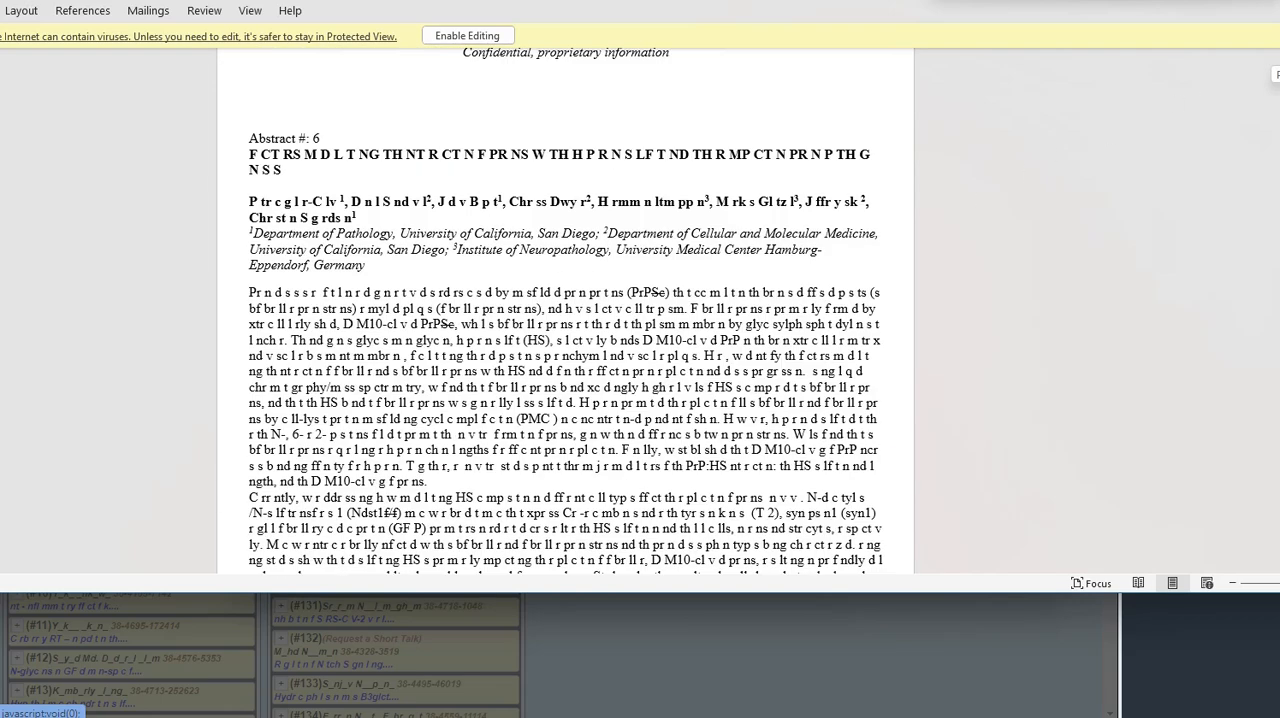
scroll(565, 320, "up", 20)
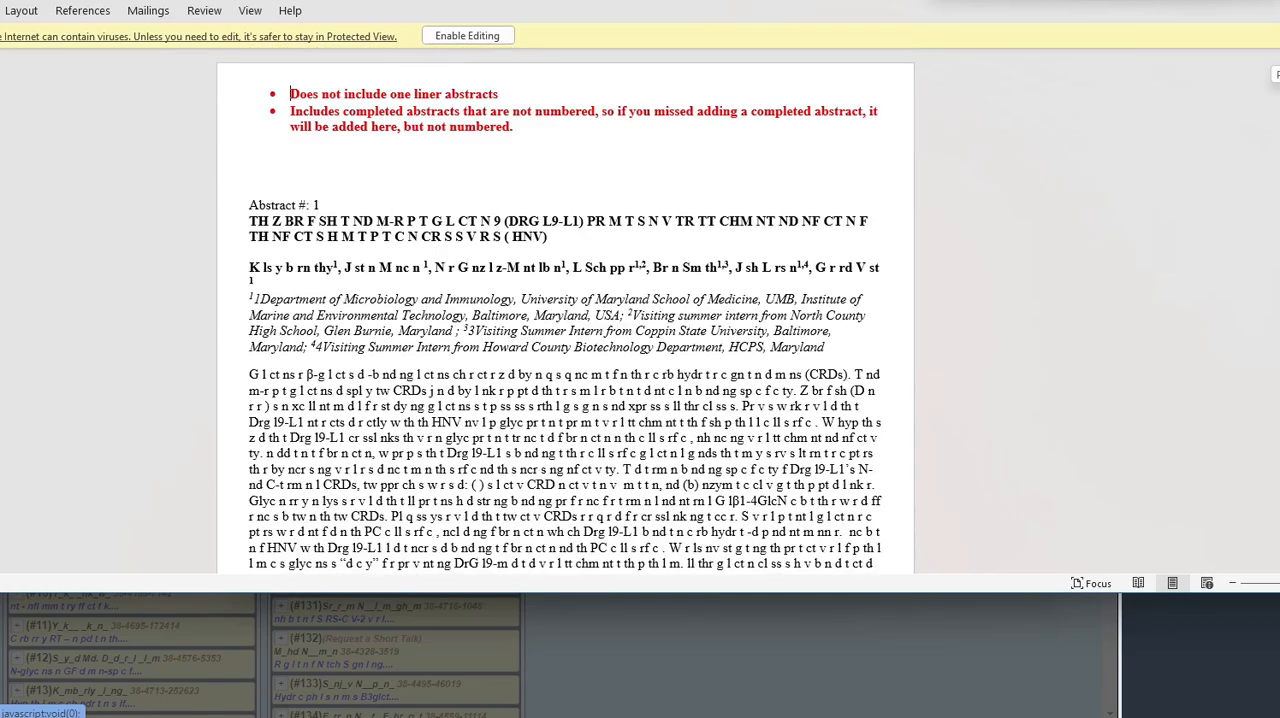
scroll(565, 320, "down", 20)
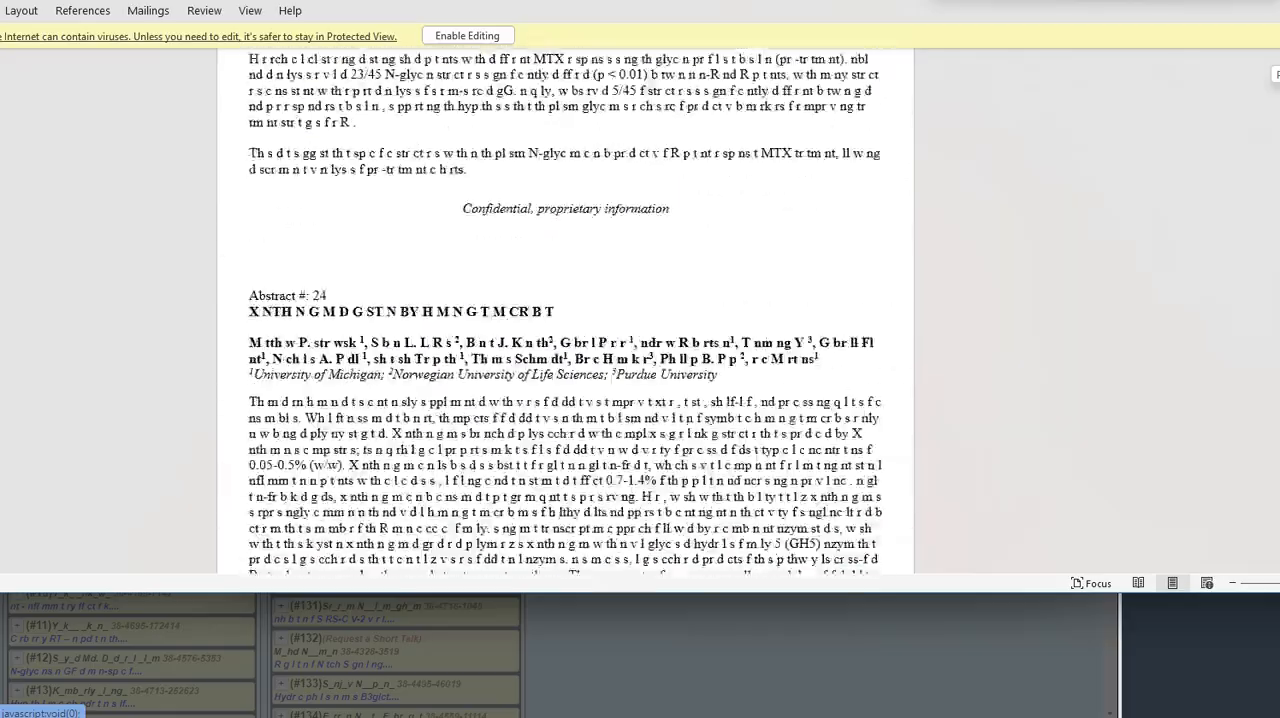
scroll(769, 363, "down", 20)
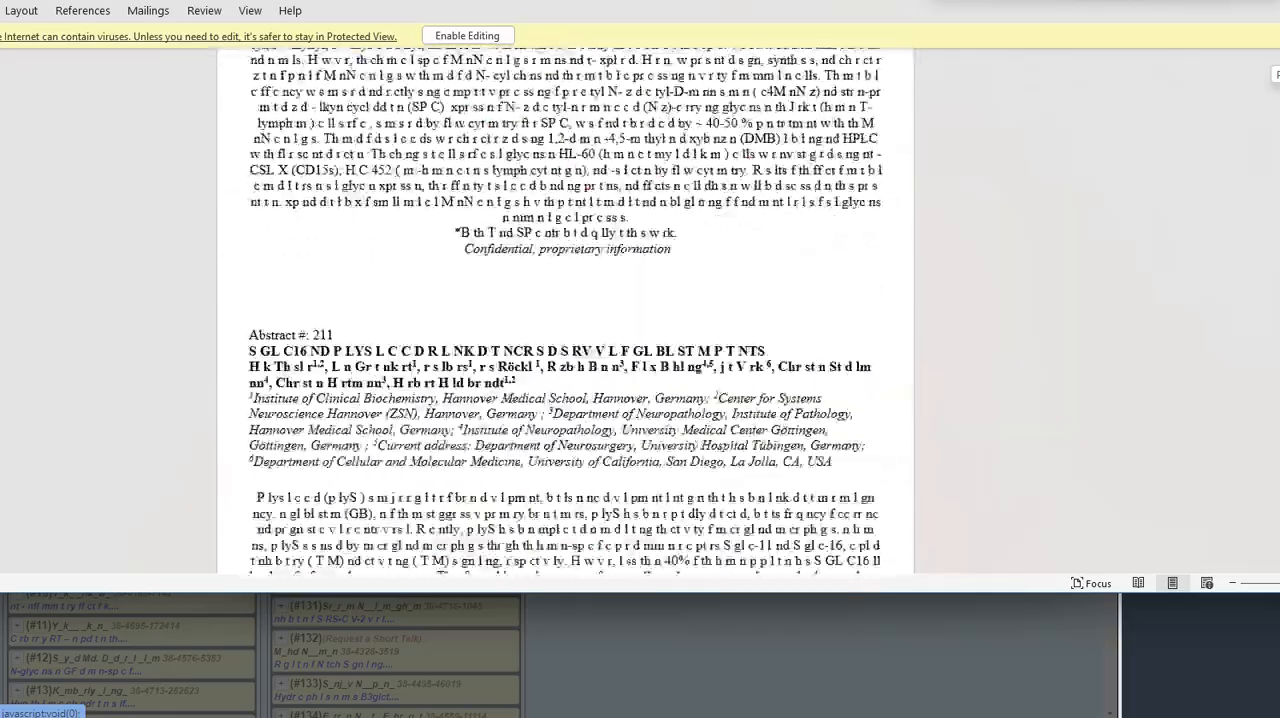
scroll(769, 363, "up", 8)
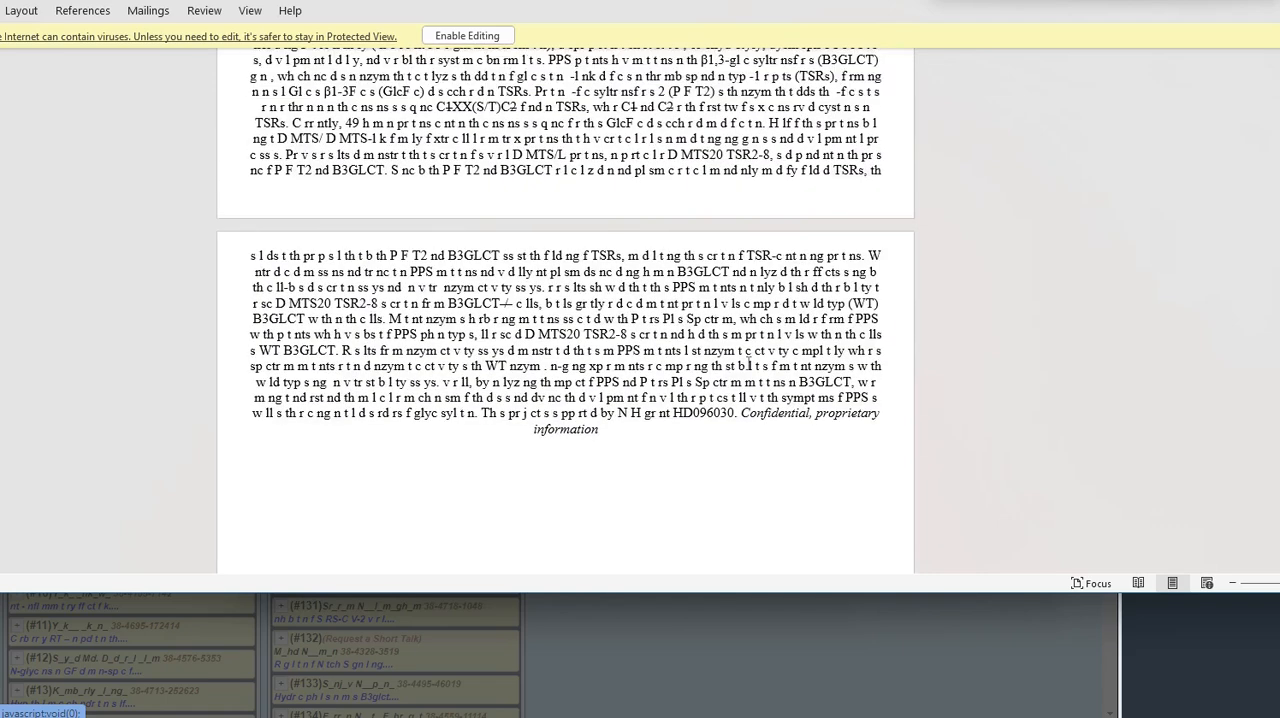
- Examine the number, title, author line and body text of Abstract #241 in the Word document
left_click_drag(299, 241, 347, 243)
left_click(333, 256)
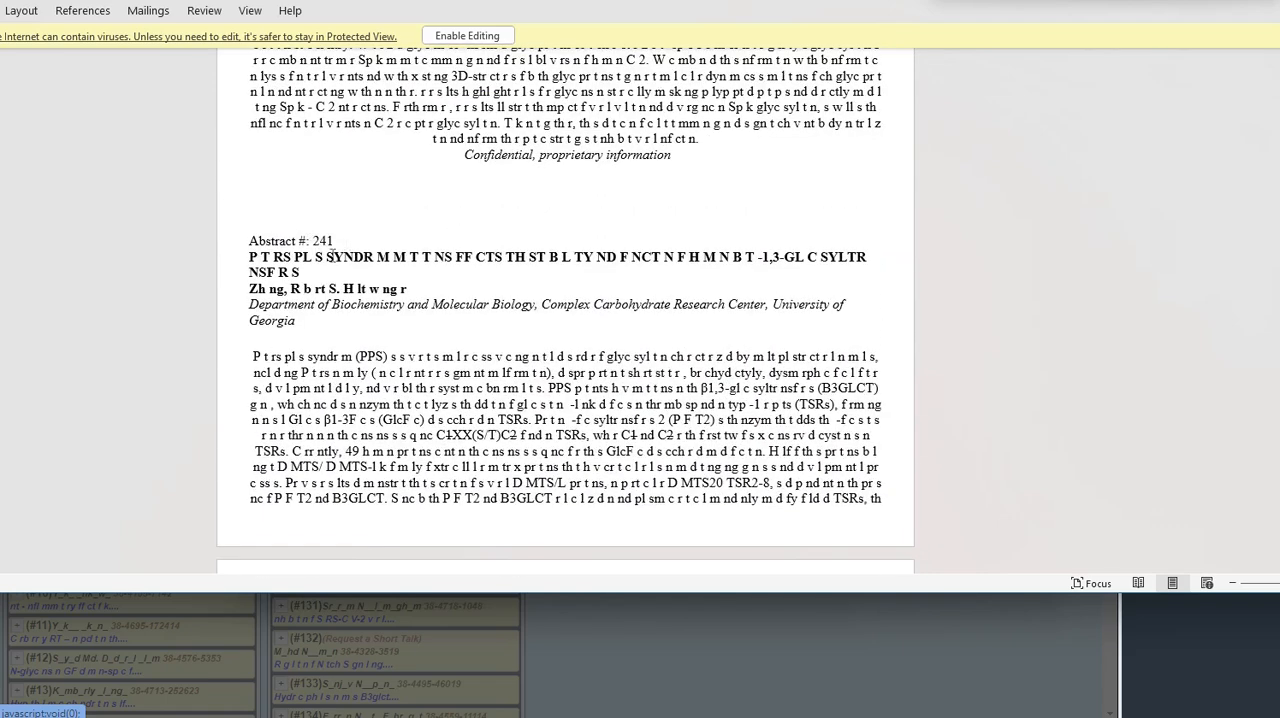
left_click_drag(250, 257, 540, 258)
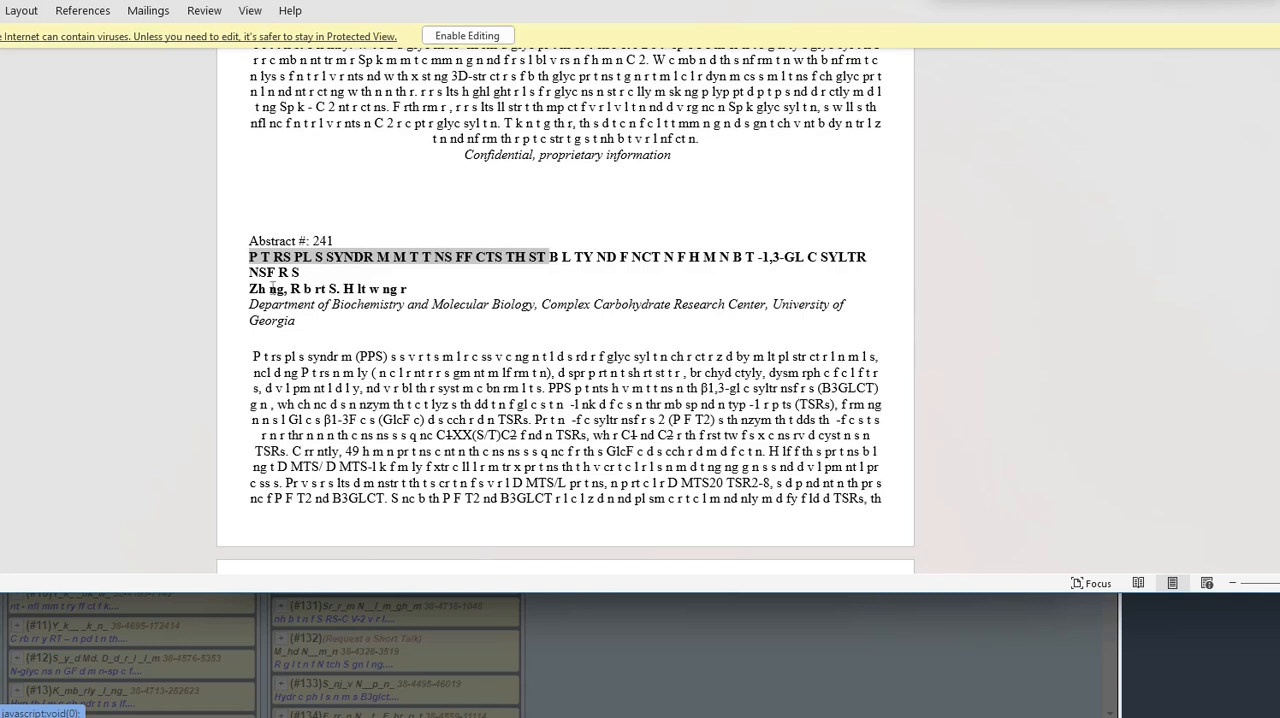
left_click_drag(251, 289, 402, 290)
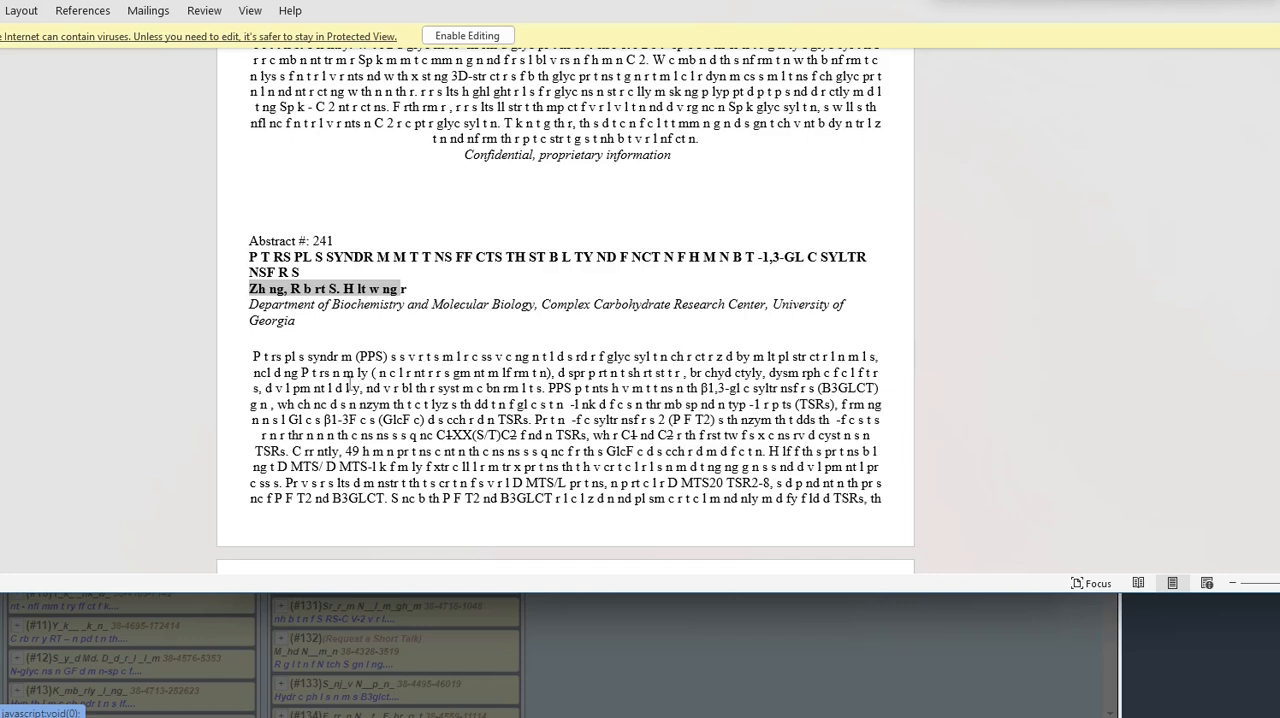
left_click_drag(317, 418, 391, 404)
left_click(341, 420)
left_click(391, 404)
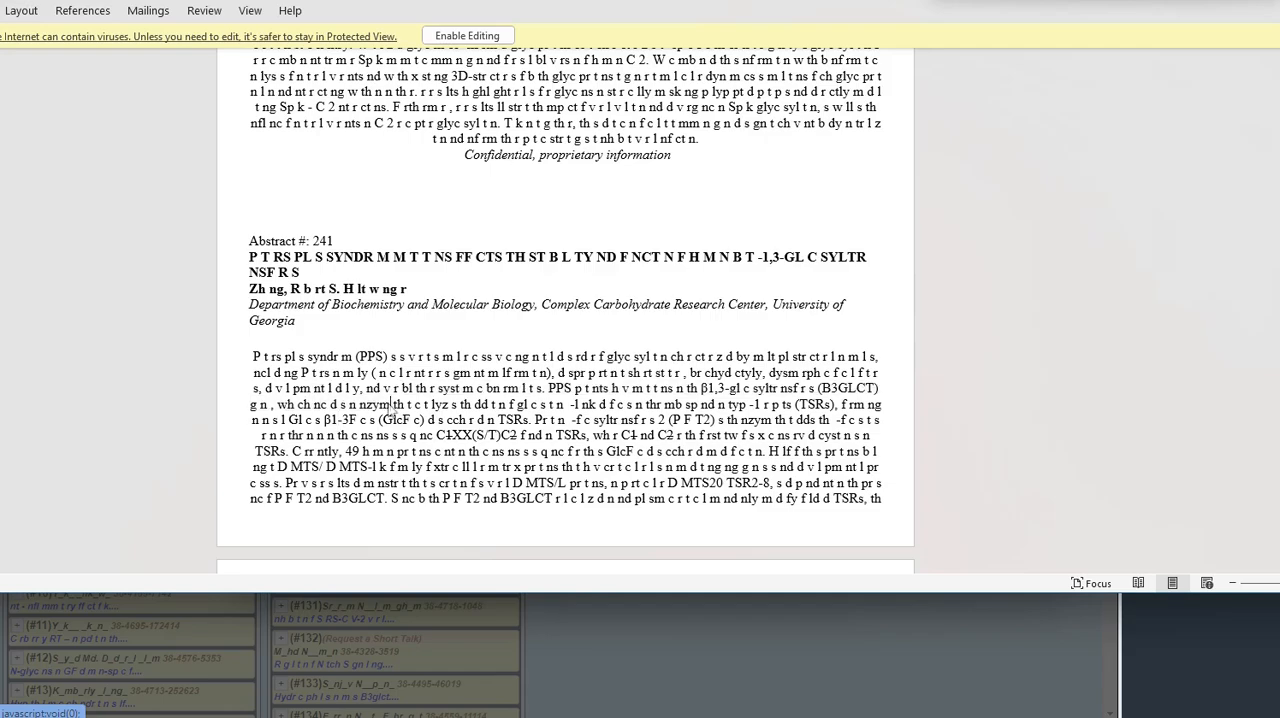
scroll(391, 404, "up", 20)
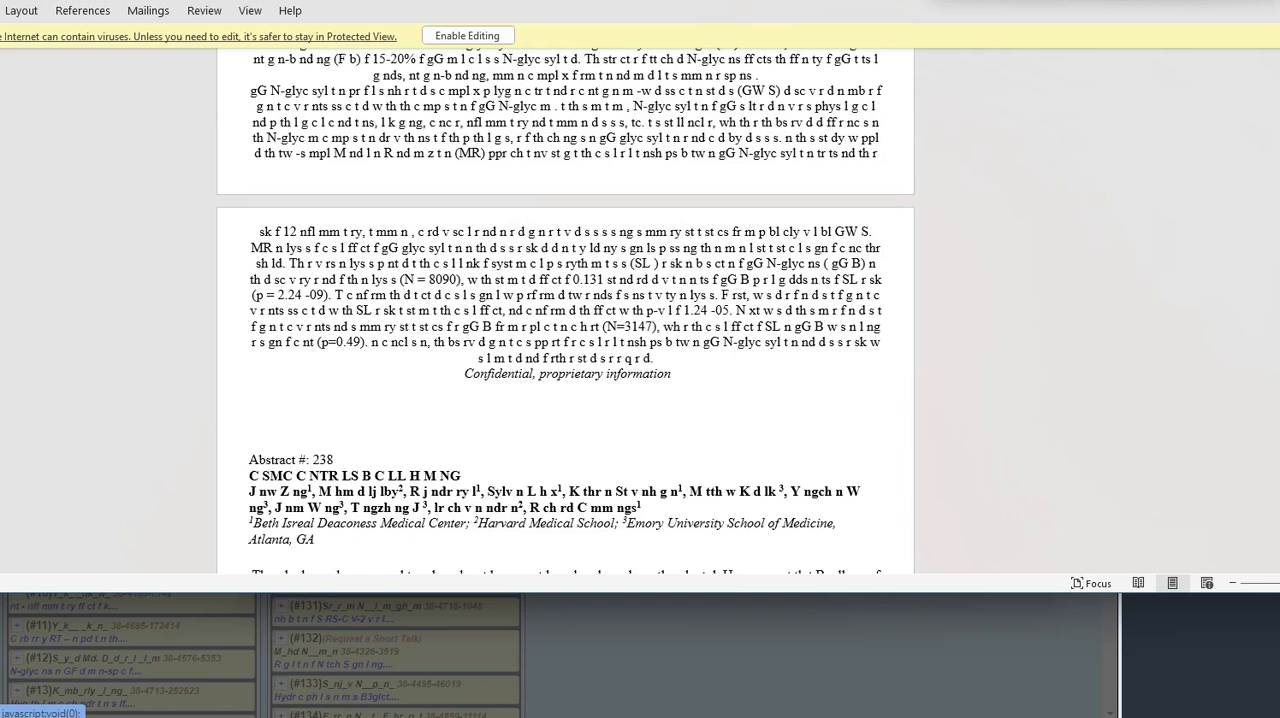
- Close the Word document, the abstract document creator window and the indexed abstract instructions to return to the poster list
left_click(1272, 2)
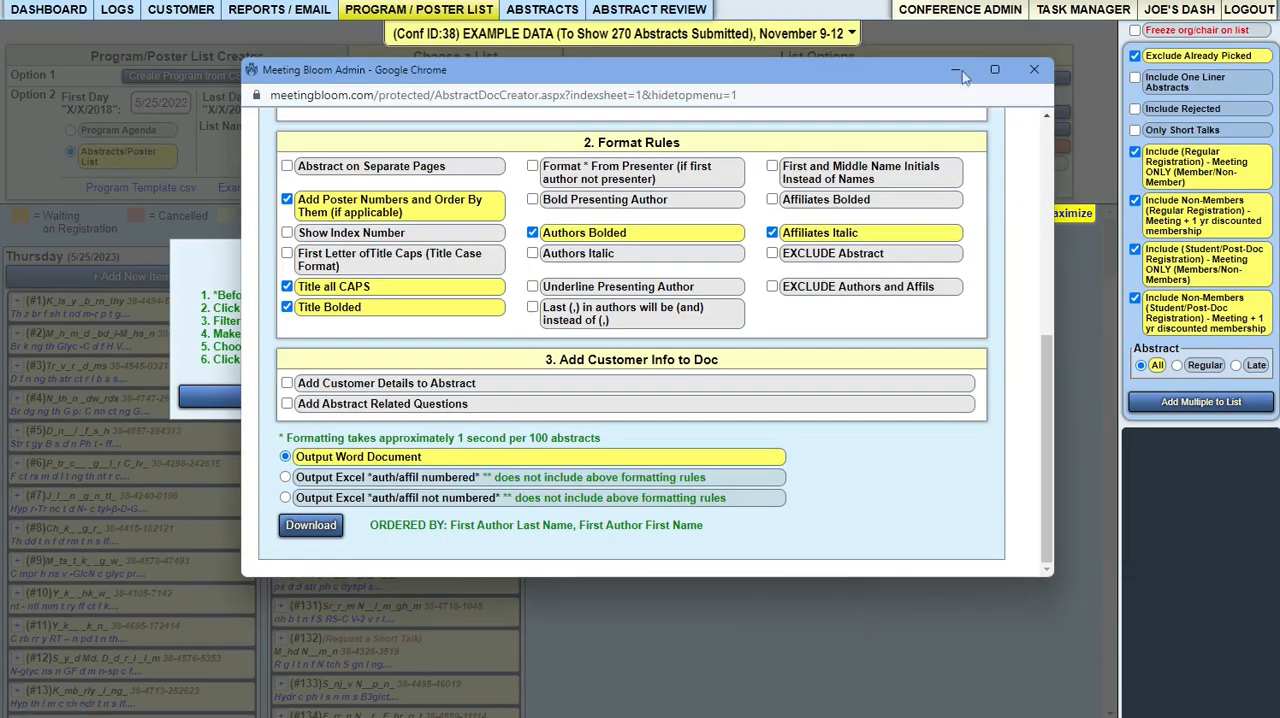
left_click(1033, 74)
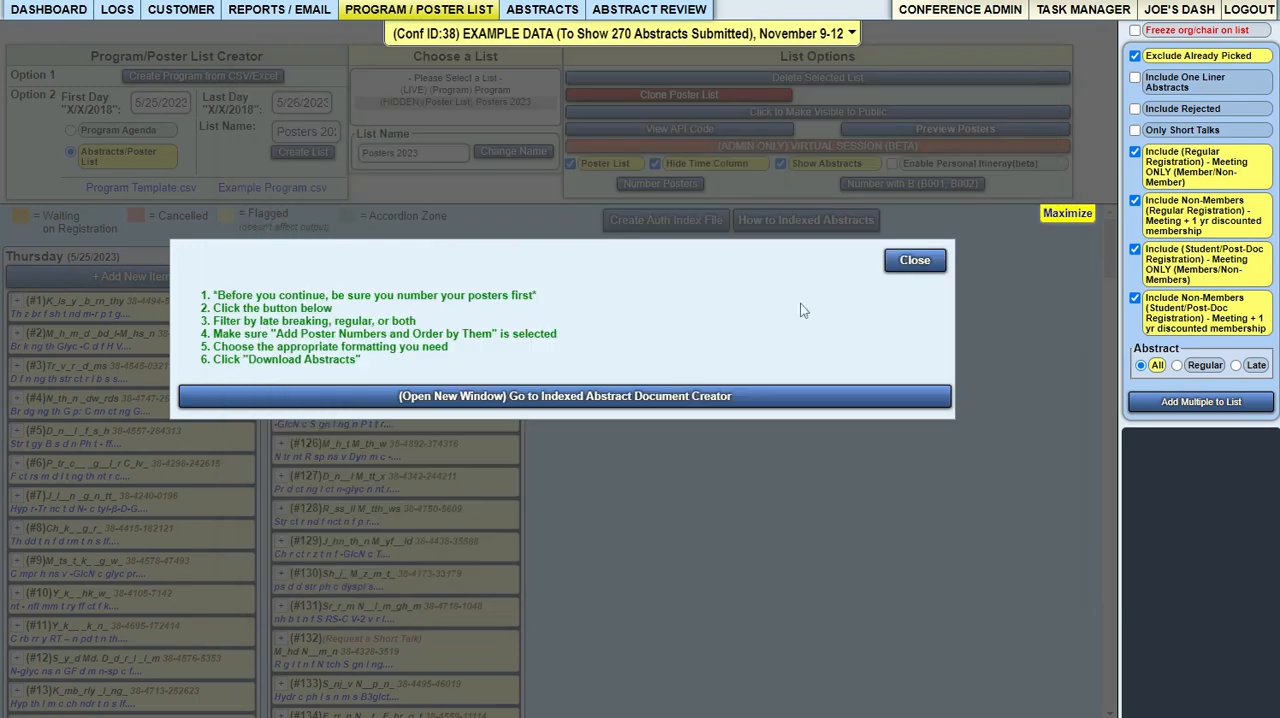
left_click(912, 261)
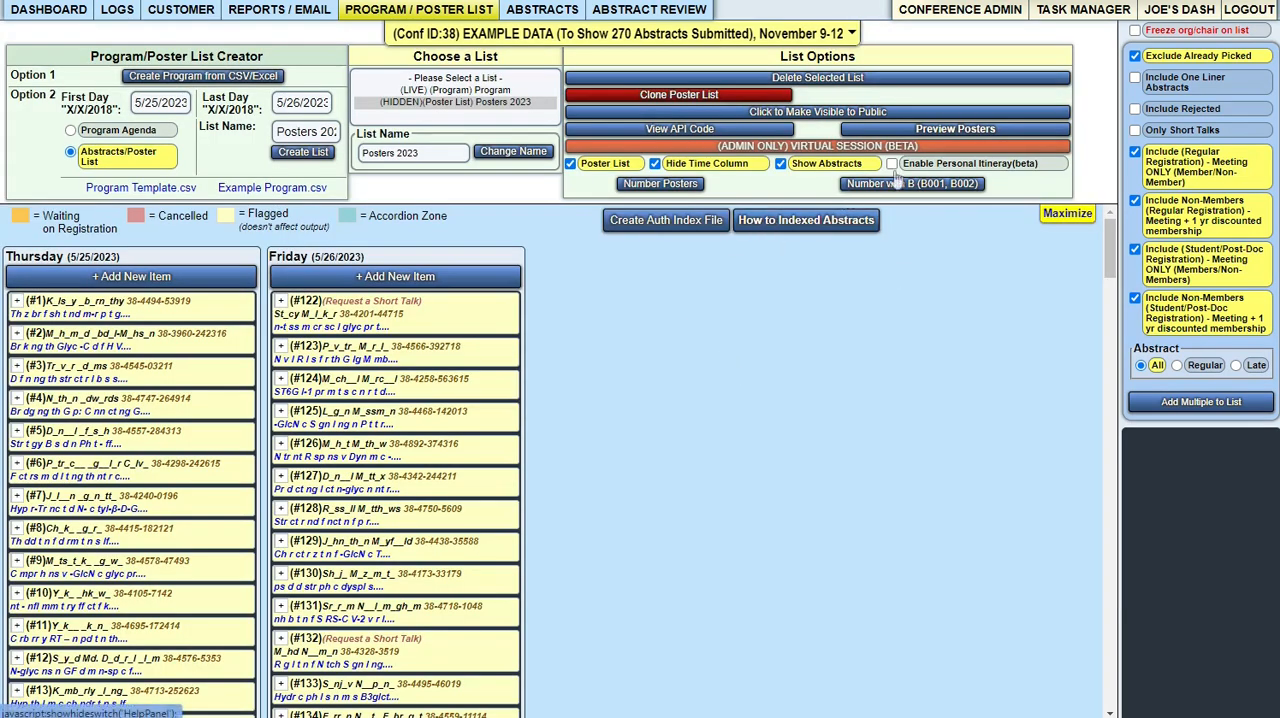
- Open the preview of the Posters 2023 list
left_click(927, 136)
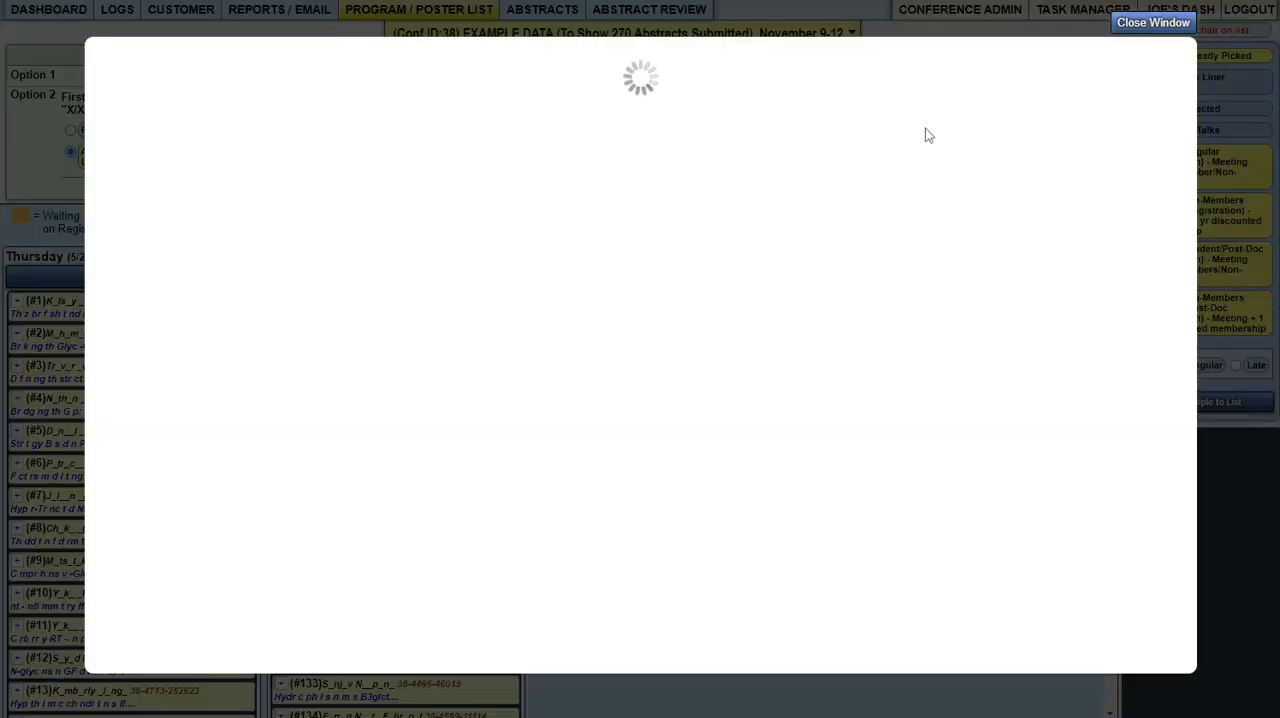